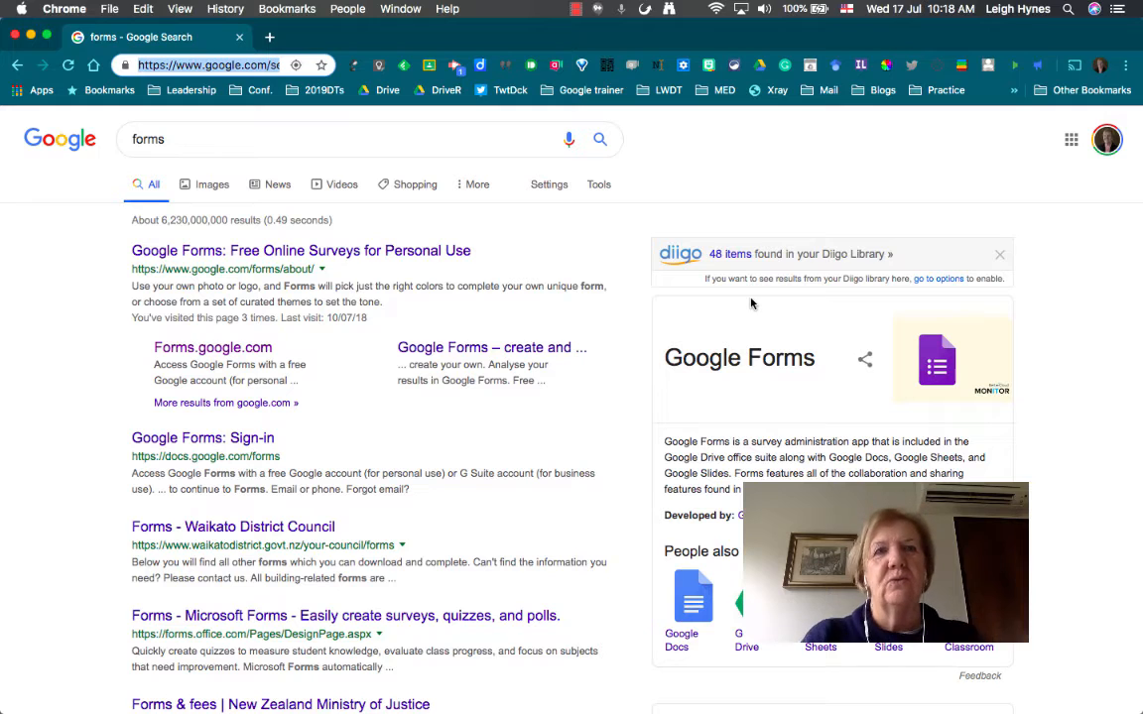
- Search the web for "forms", open Google Forms from the results and create a blank form
{"action": "type", "text": "form"}
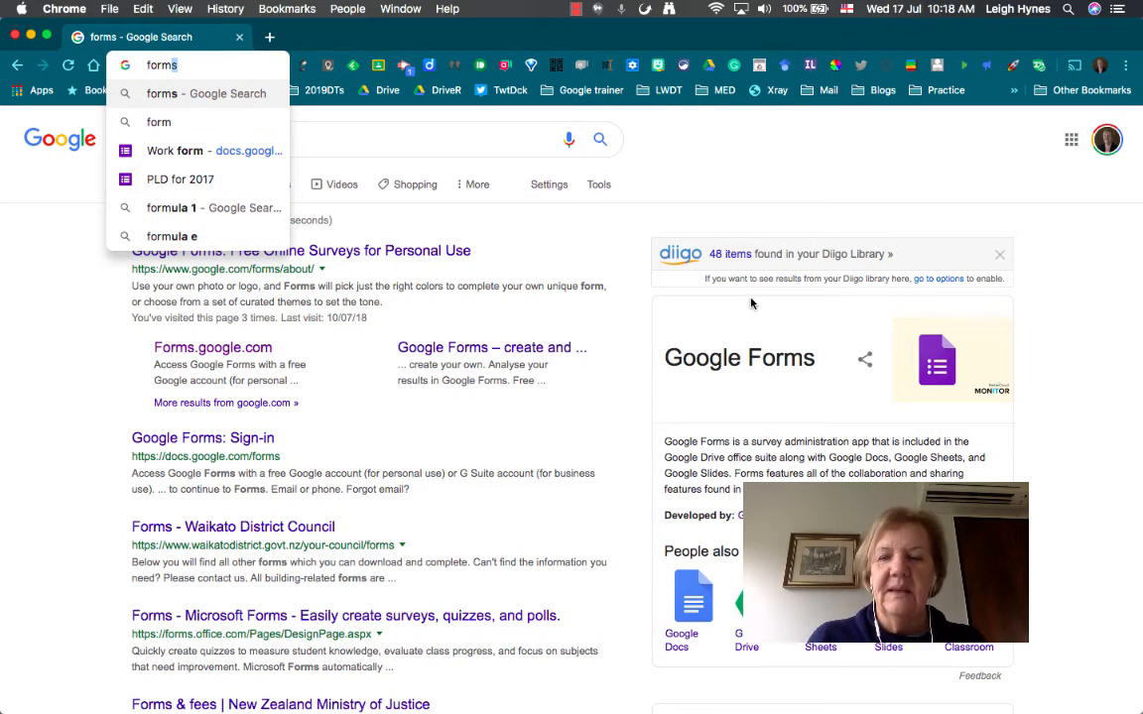
{"action": "key", "text": "Return"}
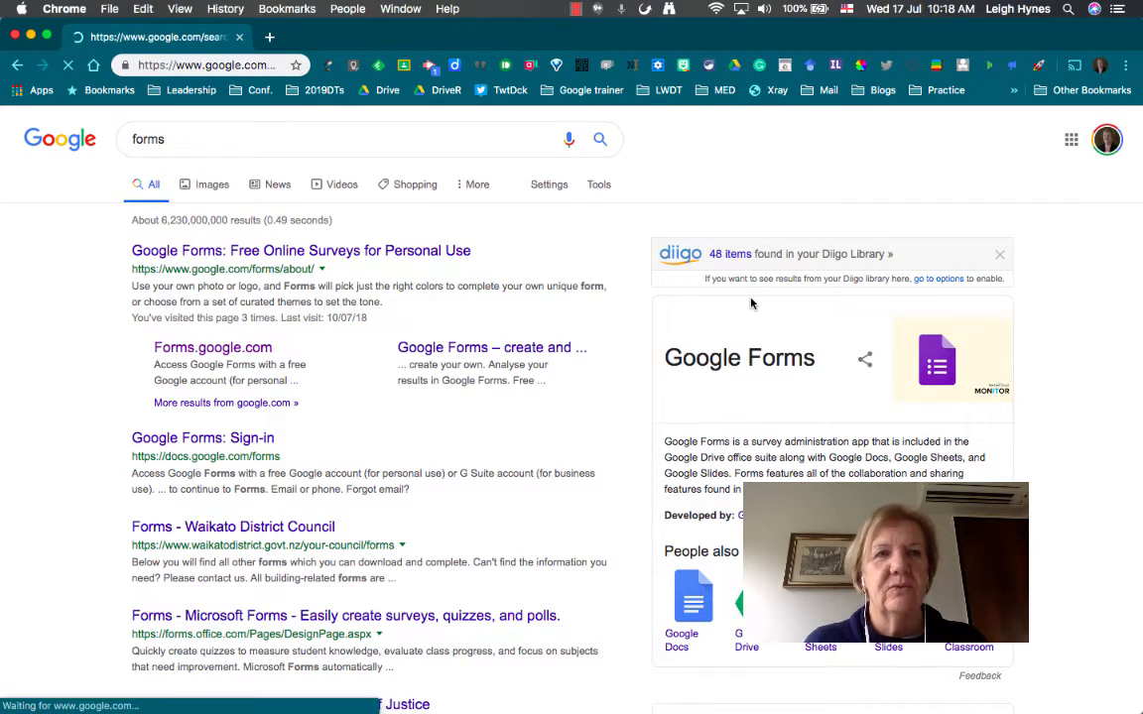
{"action": "left_click", "coordinate": [335, 260]}
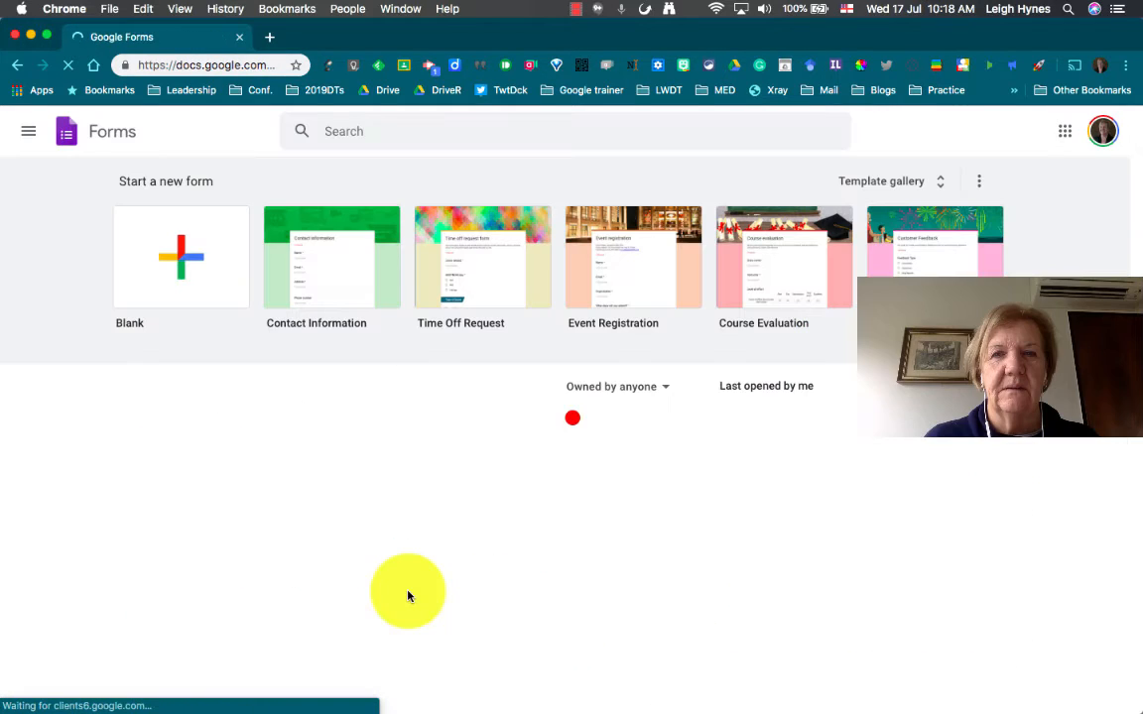
{"action": "left_click", "coordinate": [182, 266]}
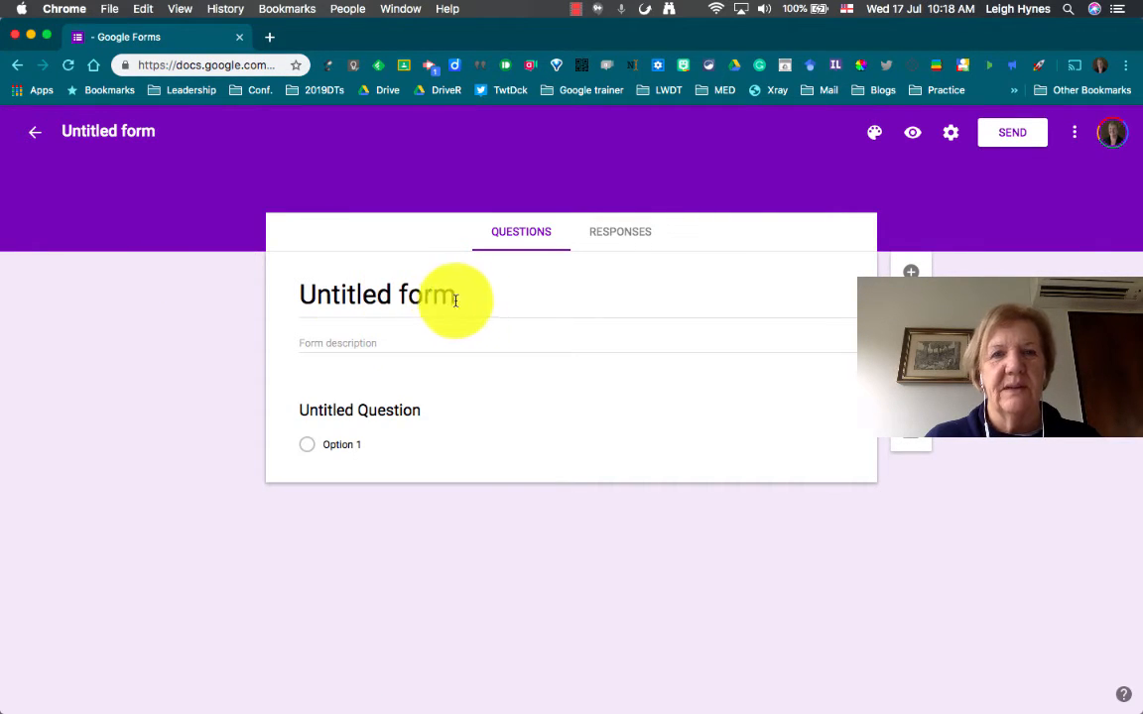
- Title the form "Making Maps" and change the untitled first question to "Name"
{"action": "left_click", "coordinate": [404, 290]}
{"action": "left_click_drag", "start_coordinate": [466, 294], "coordinate": [301, 294]}
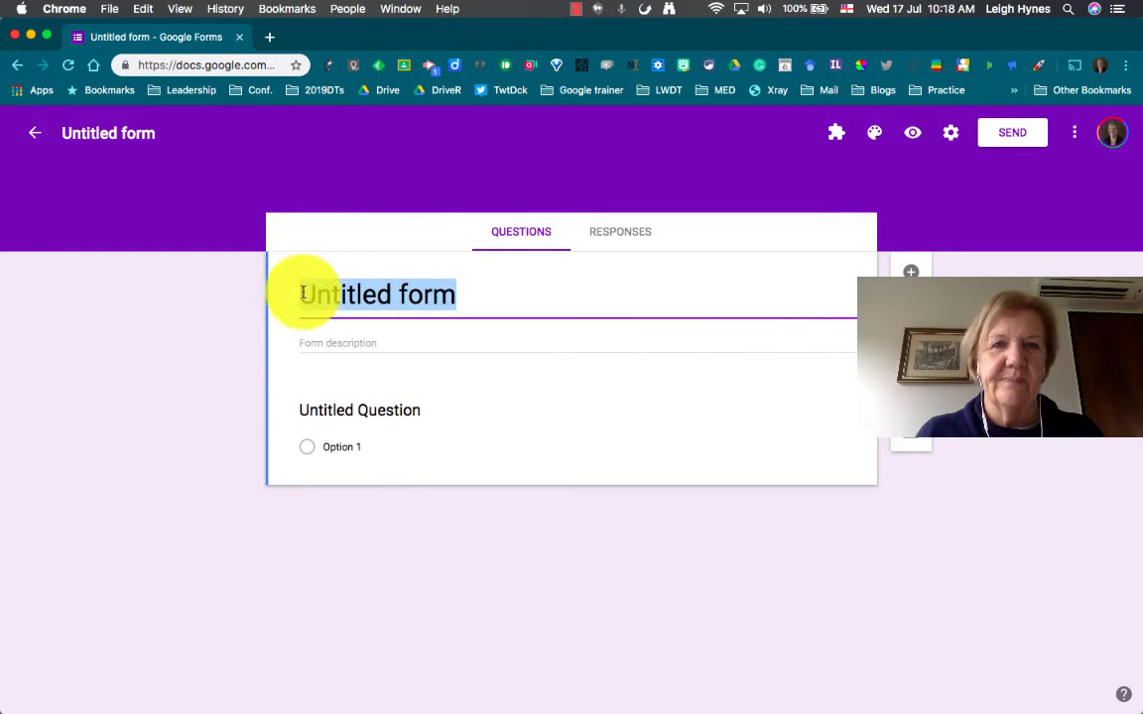
{"action": "type", "text": "Making "}
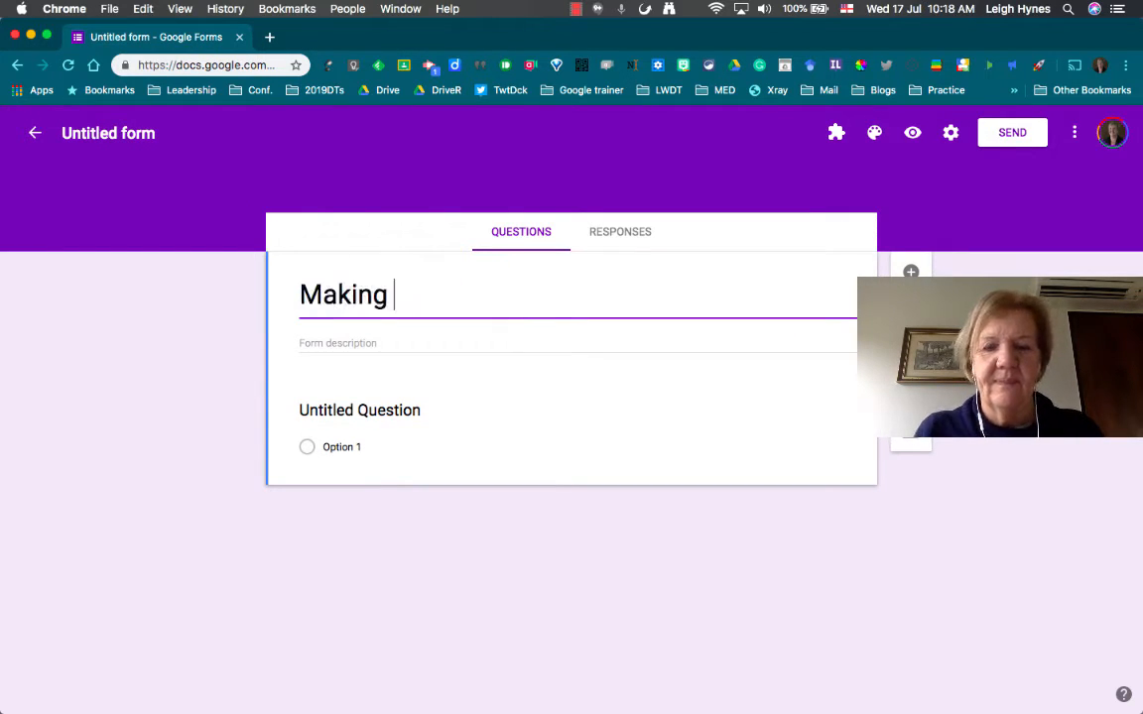
{"action": "type", "text": "Maps"}
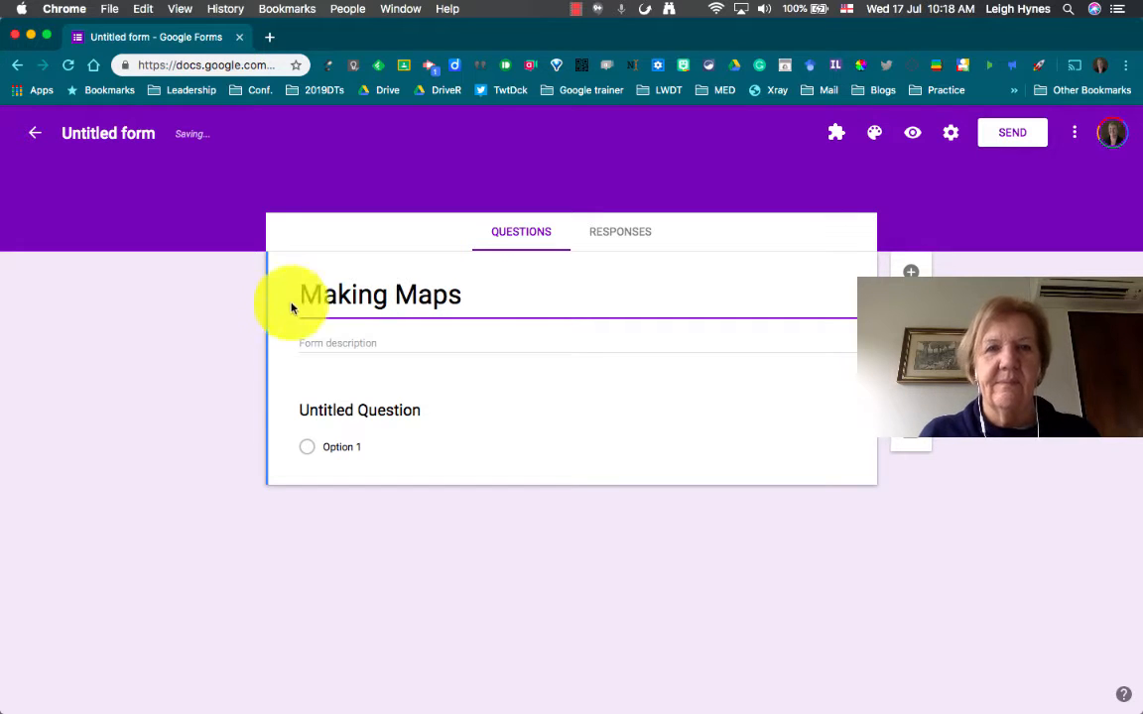
{"action": "left_click", "coordinate": [347, 412]}
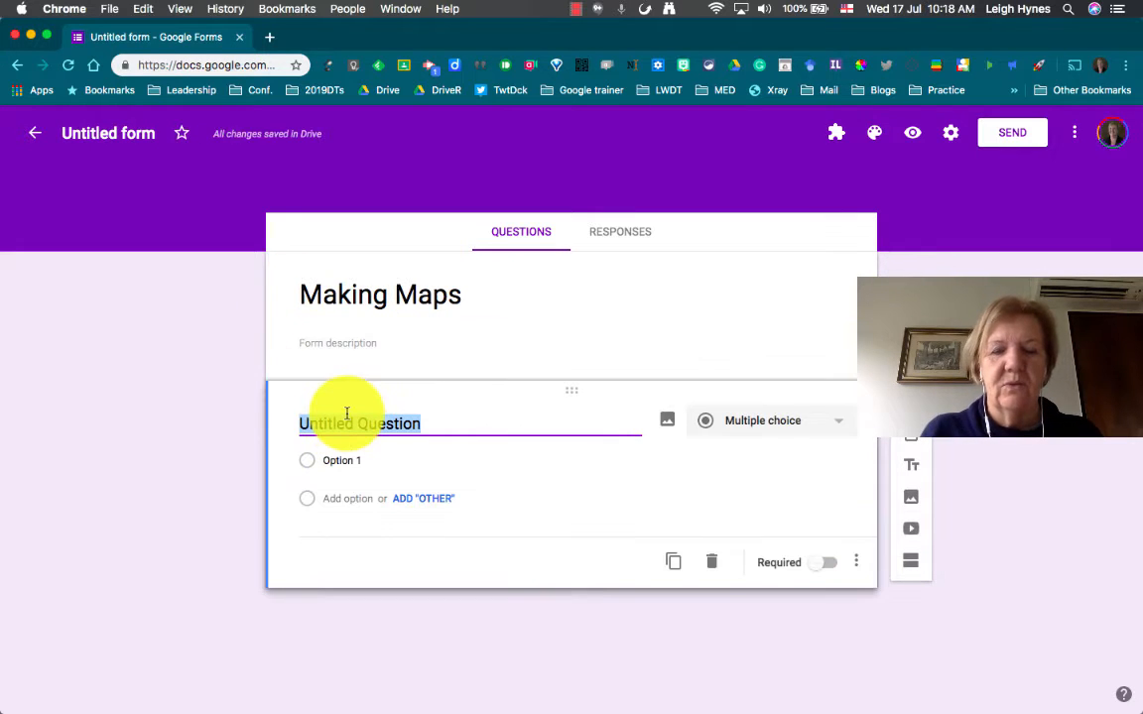
{"action": "type", "text": "Name"}
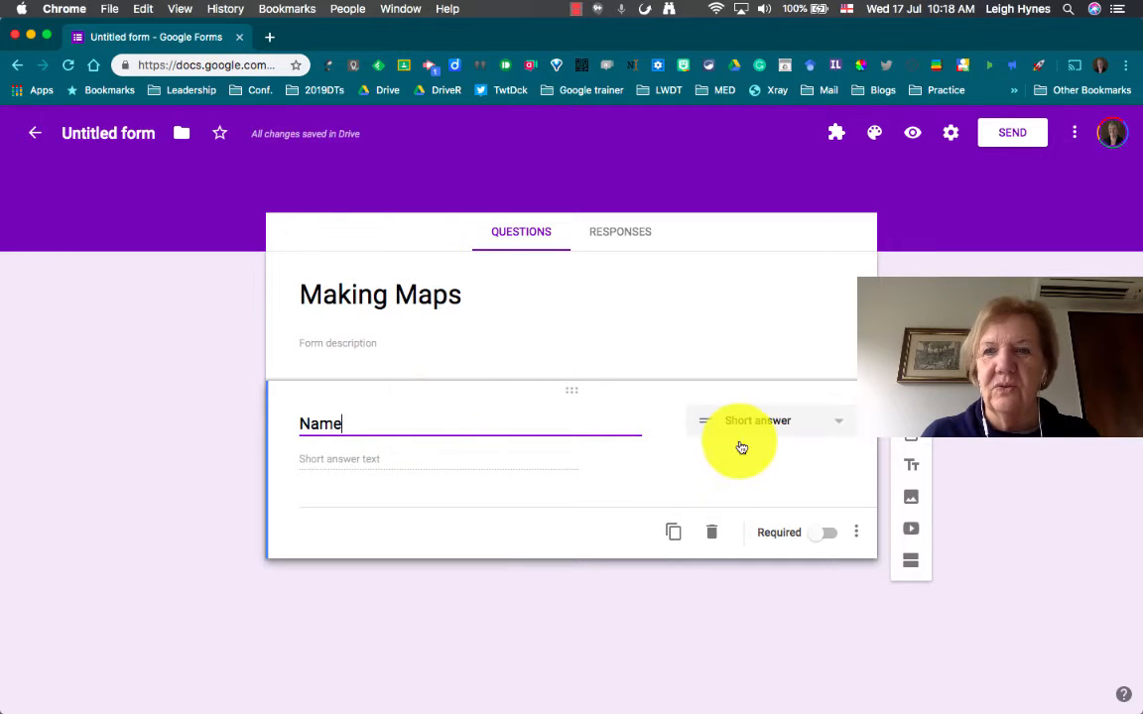
- Name the form file "Making Maps" and add a second question reading "What is your favourite place to visit?"
{"action": "left_click", "coordinate": [911, 400]}
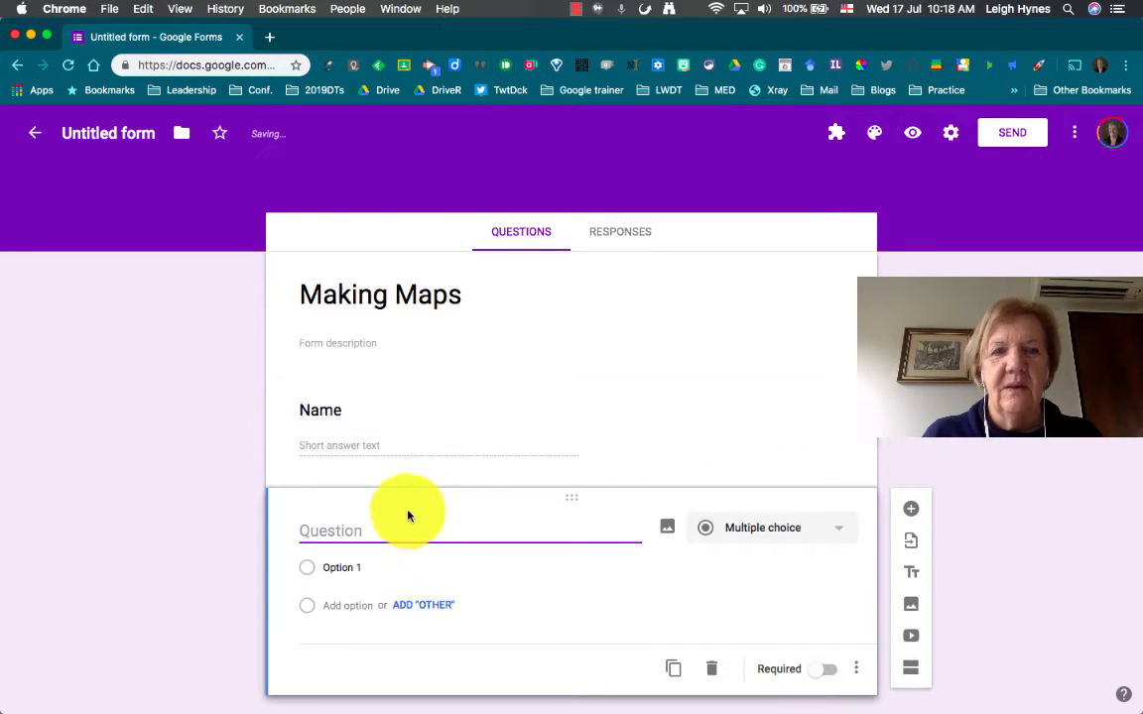
{"action": "left_click", "coordinate": [115, 133]}
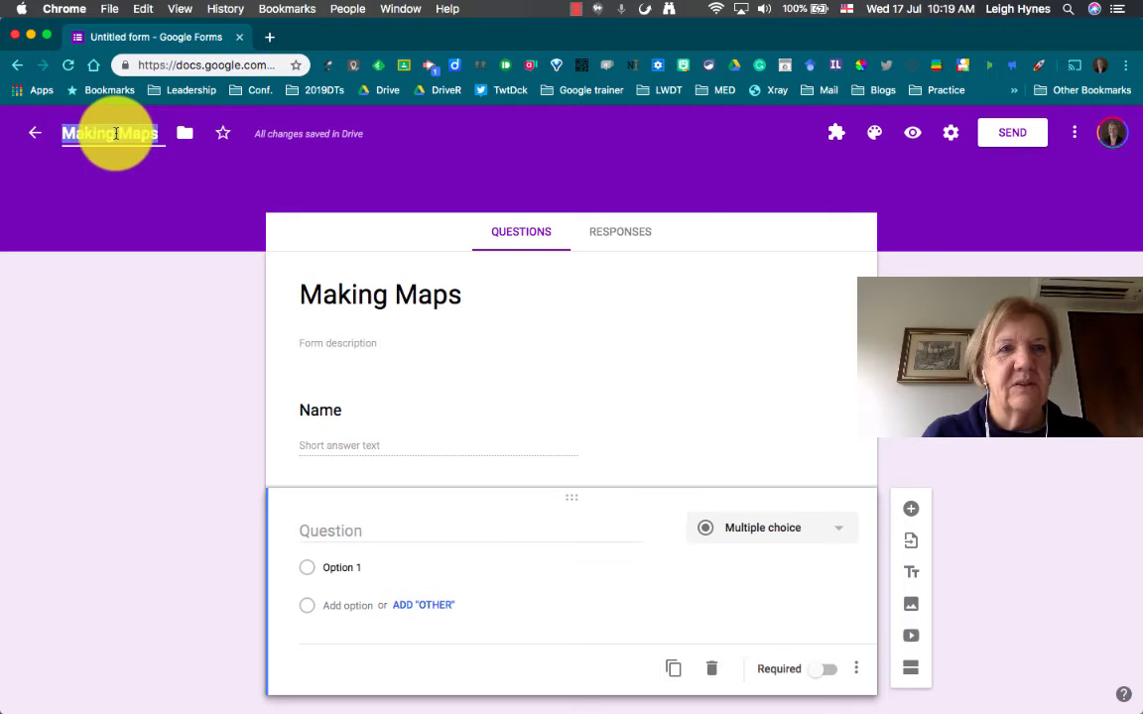
{"action": "left_click", "coordinate": [369, 531]}
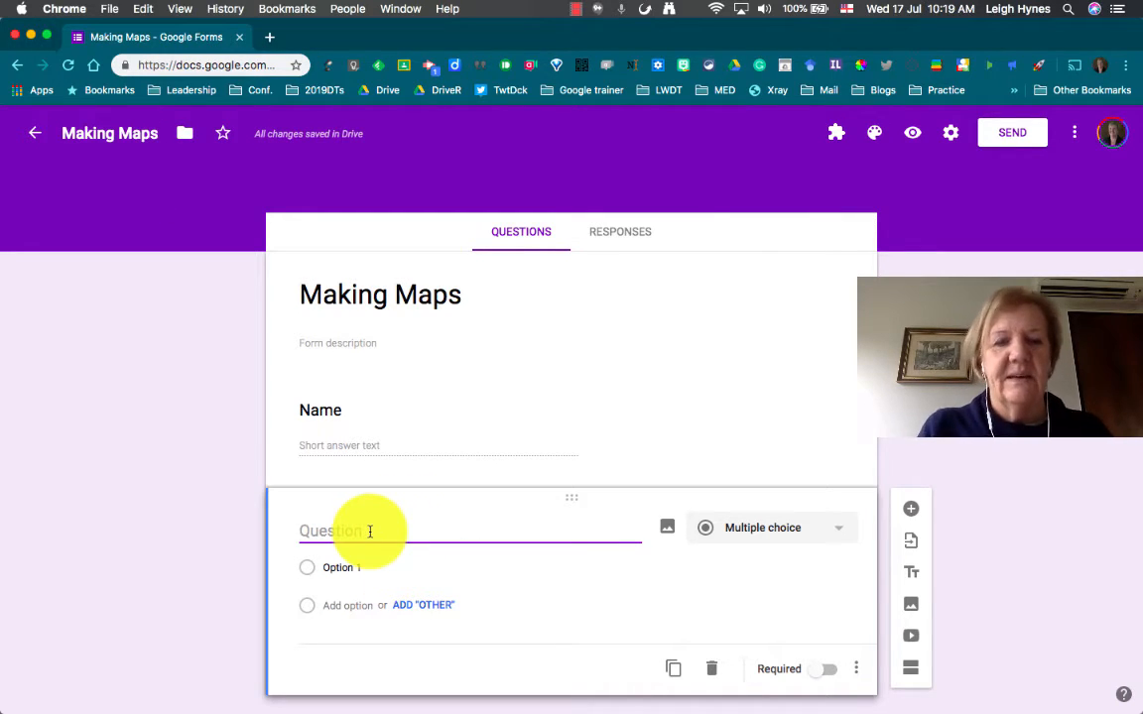
{"action": "type", "text": "What is your favourite"}
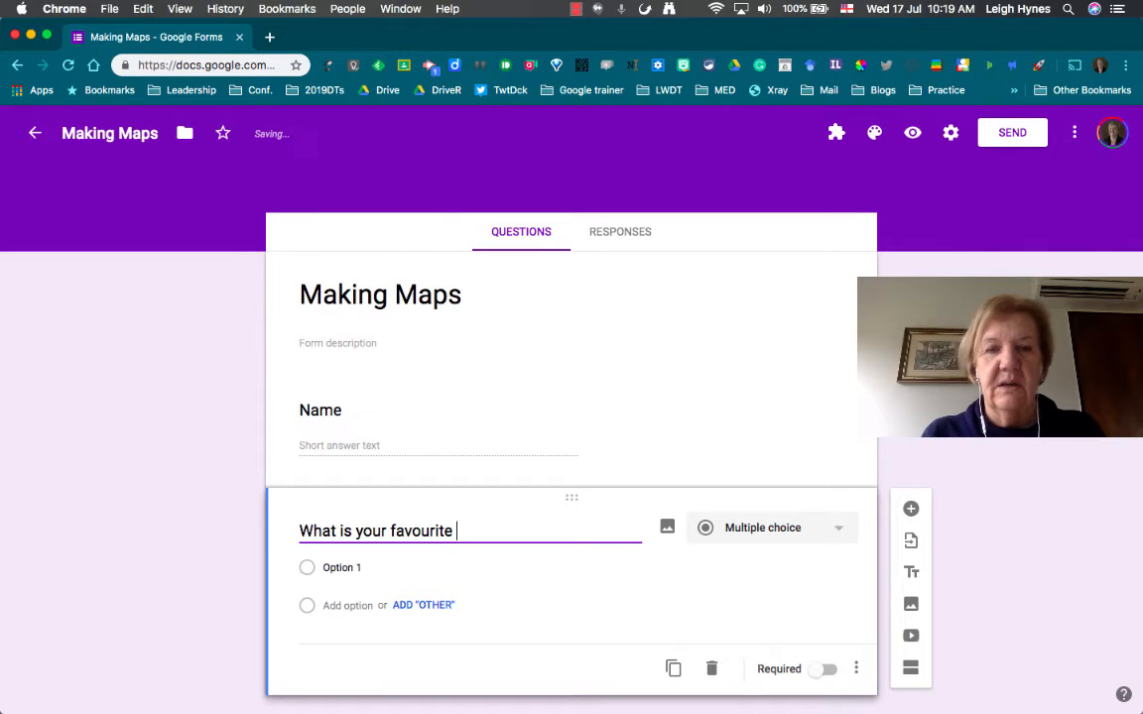
{"action": "type", "text": "place to "}
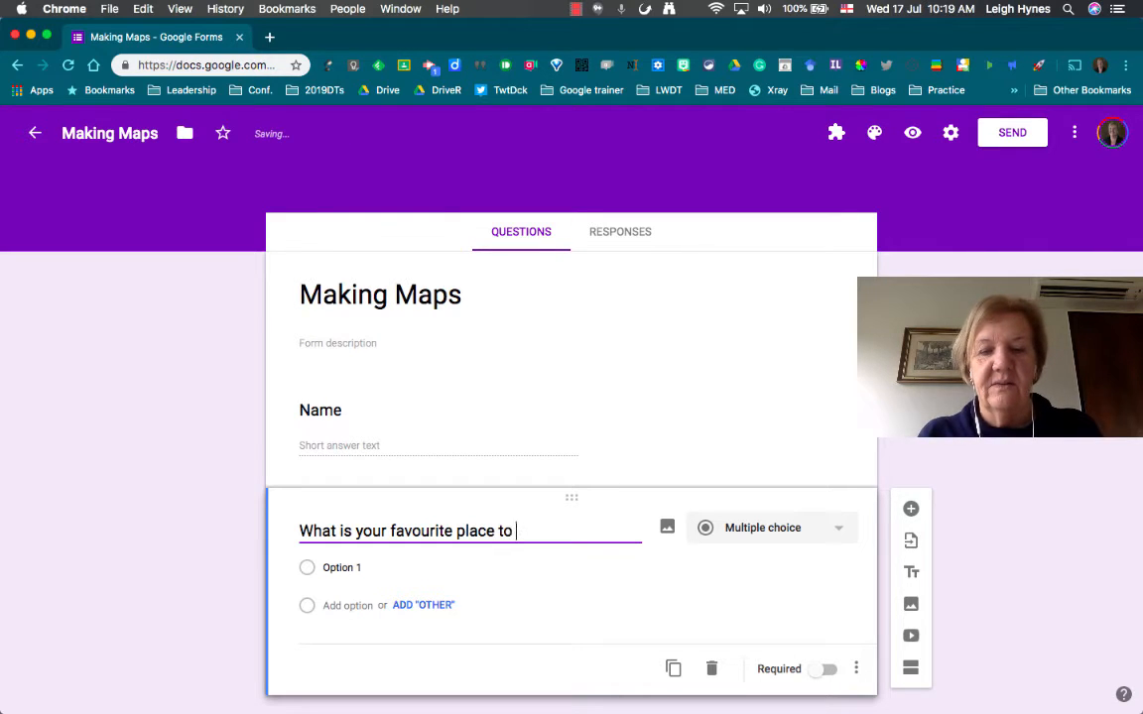
{"action": "type", "text": "vi"}
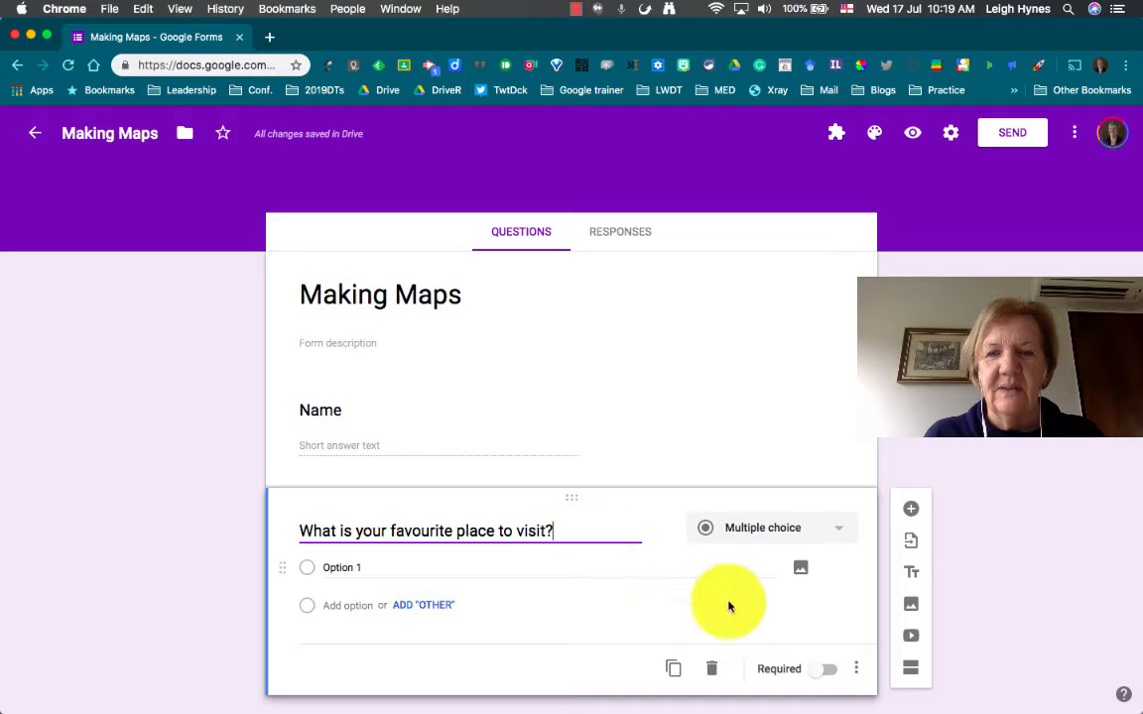
- Give the favourite-place question the description "Give the address of the place you like to visit." and set its type to Short answer
{"action": "left_click", "coordinate": [856, 671]}
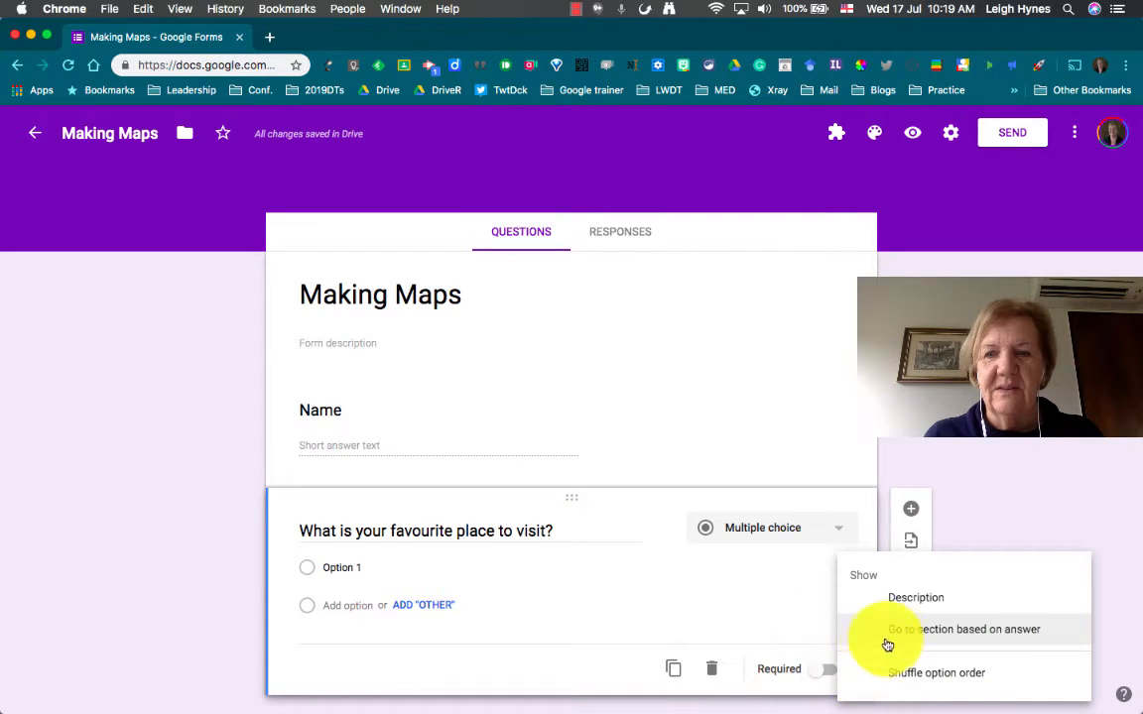
{"action": "left_click", "coordinate": [903, 598]}
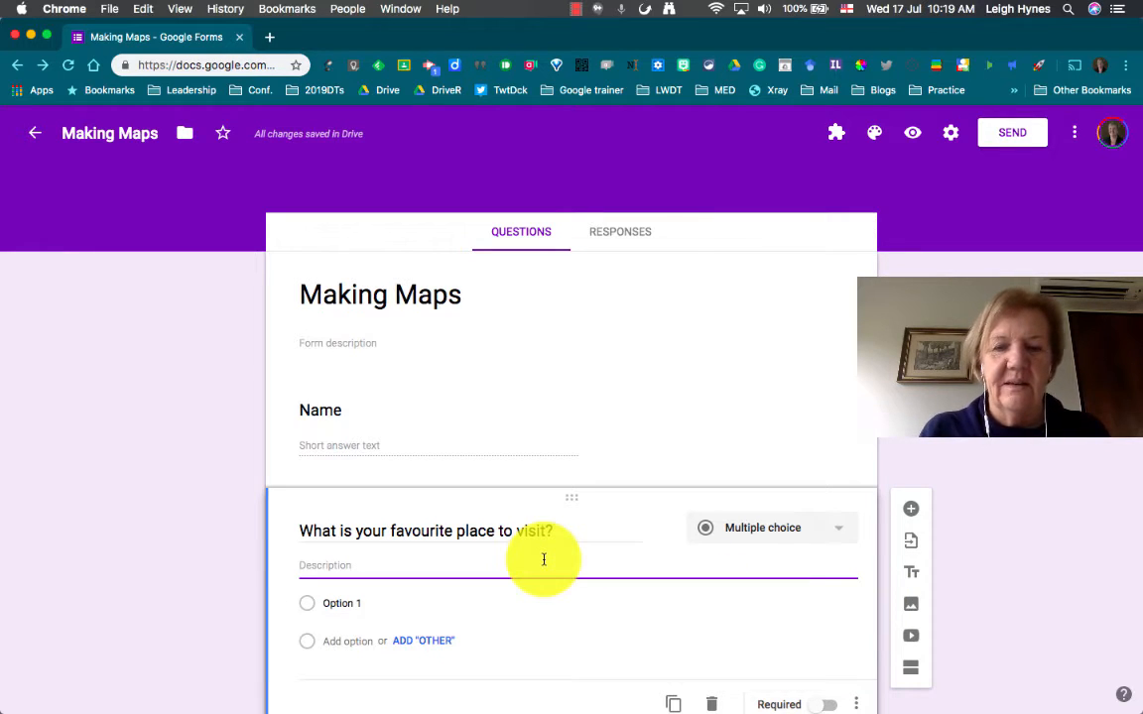
{"action": "type", "text": "Give the "}
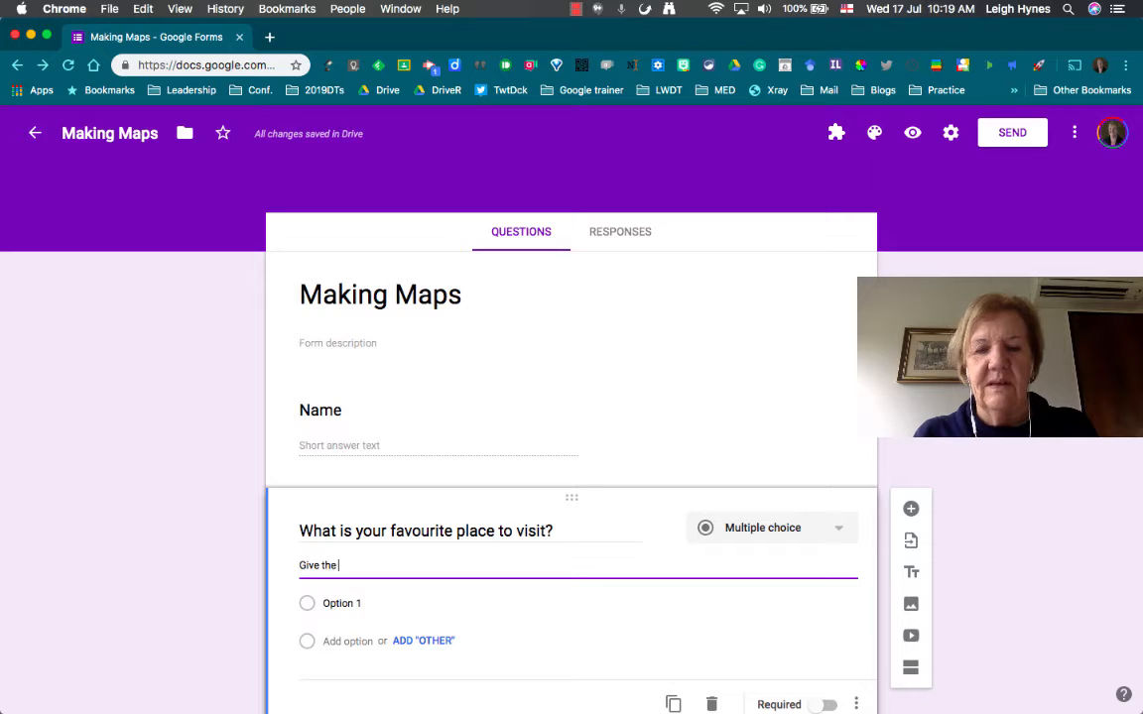
{"action": "type", "text": "addre"}
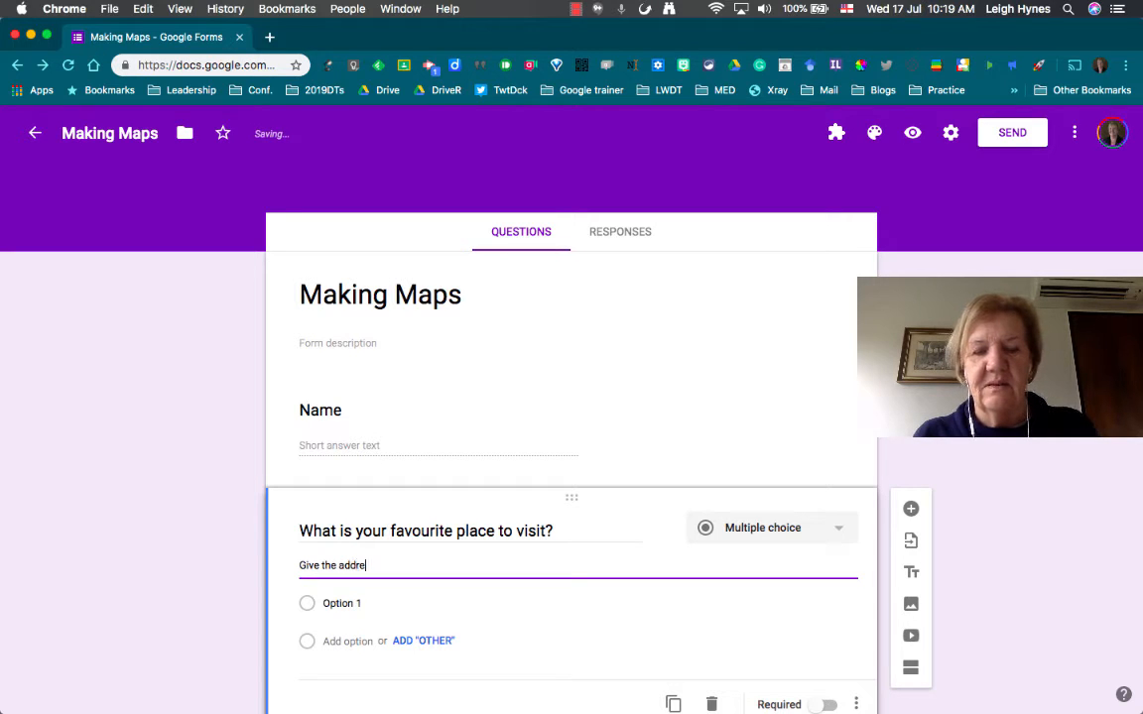
{"action": "type", "text": "ss of the place you"}
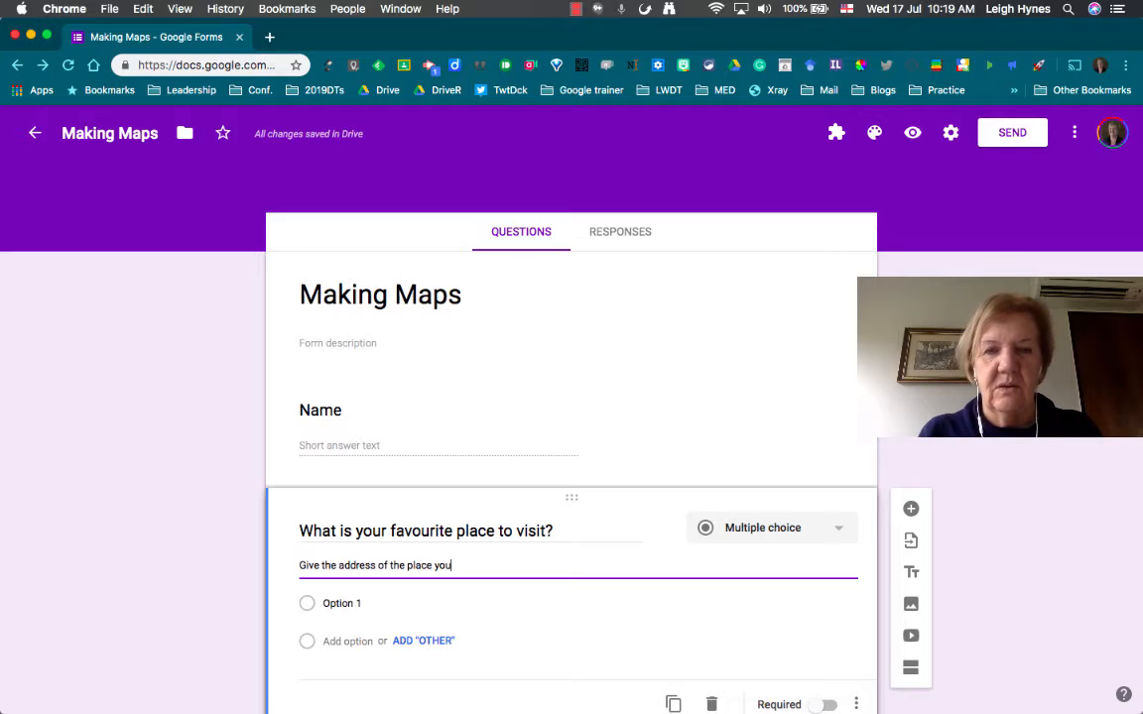
{"action": "type", "text": " like to"}
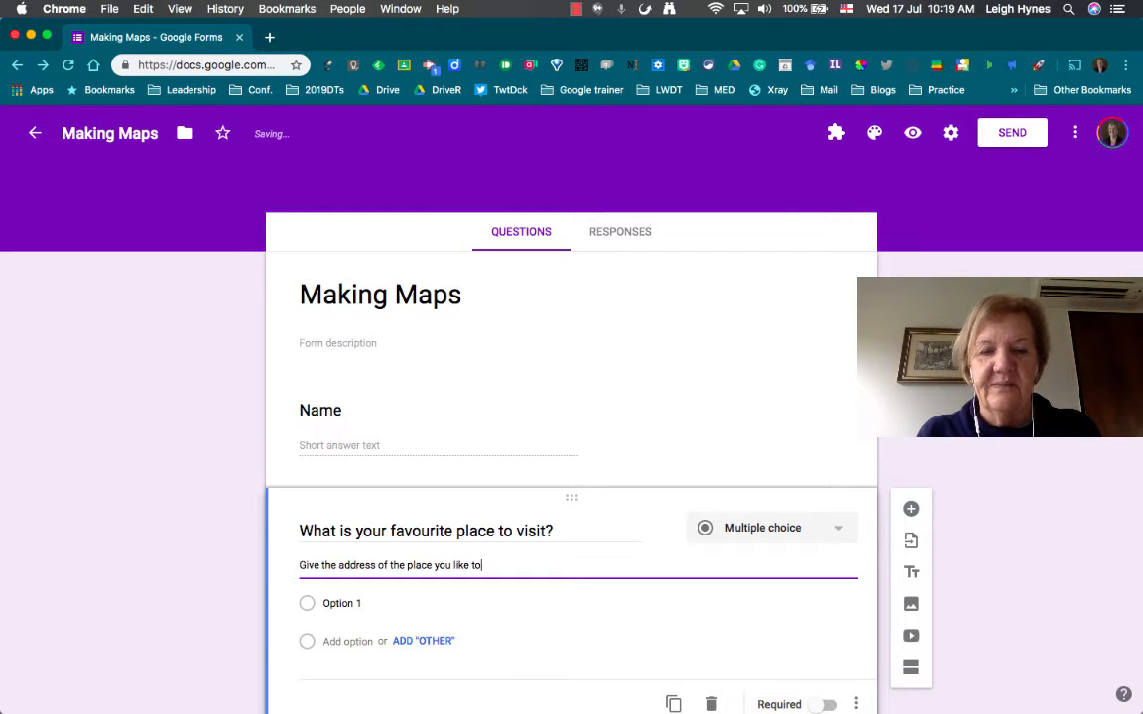
{"action": "type", "text": " visit."}
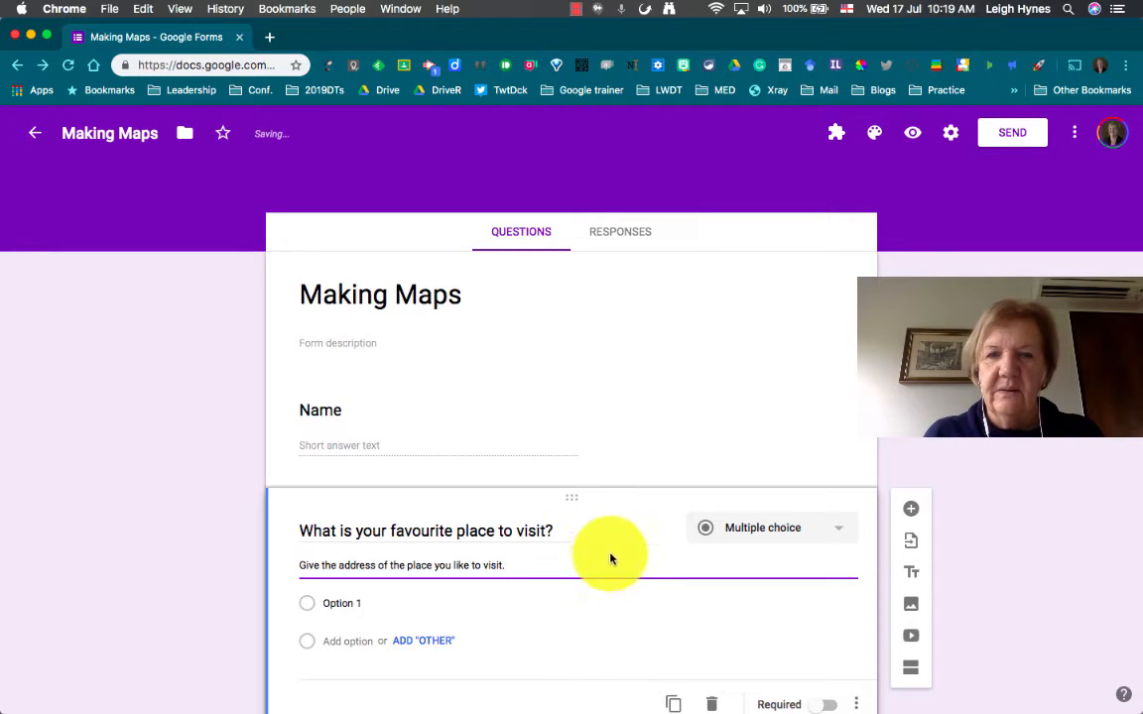
{"action": "left_click", "coordinate": [783, 531]}
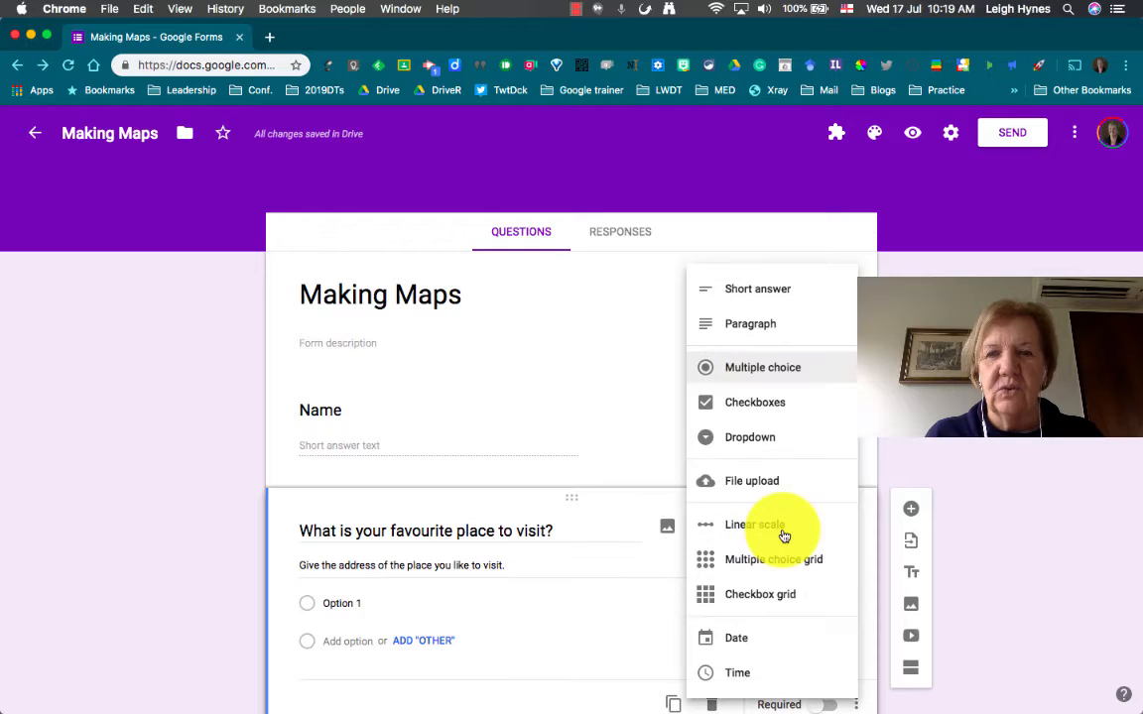
{"action": "left_click", "coordinate": [776, 290]}
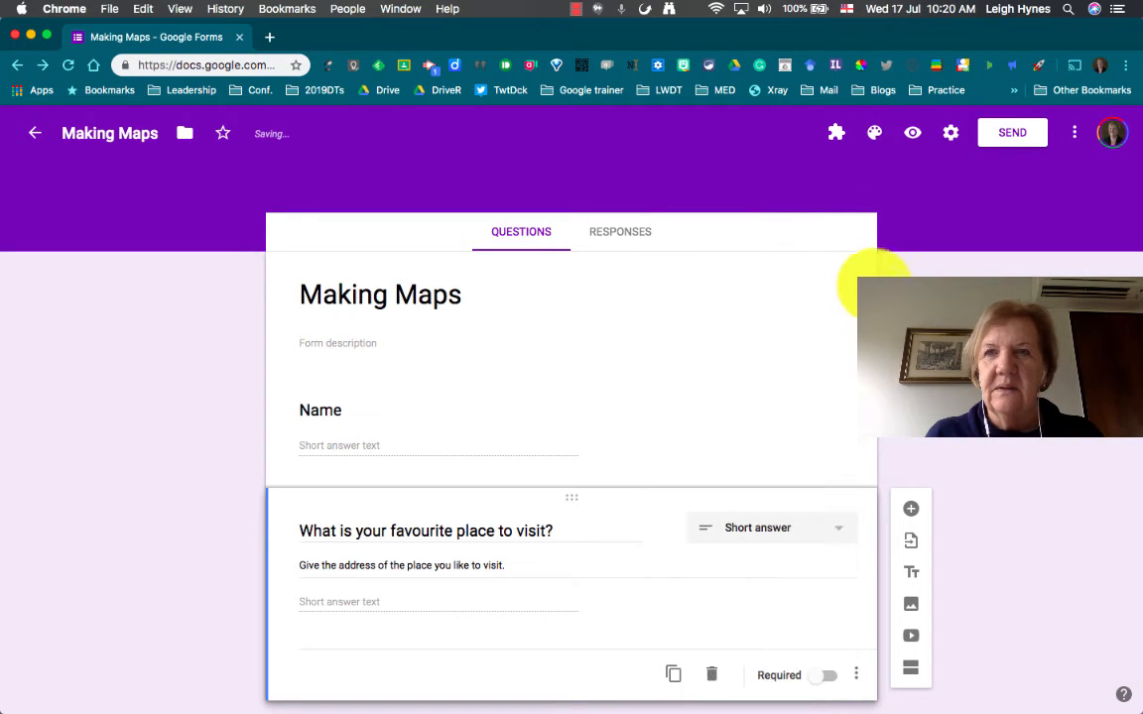
- Change the form's theme colour to indigo and make both the favourite-place and Name questions required
{"action": "left_click", "coordinate": [874, 132]}
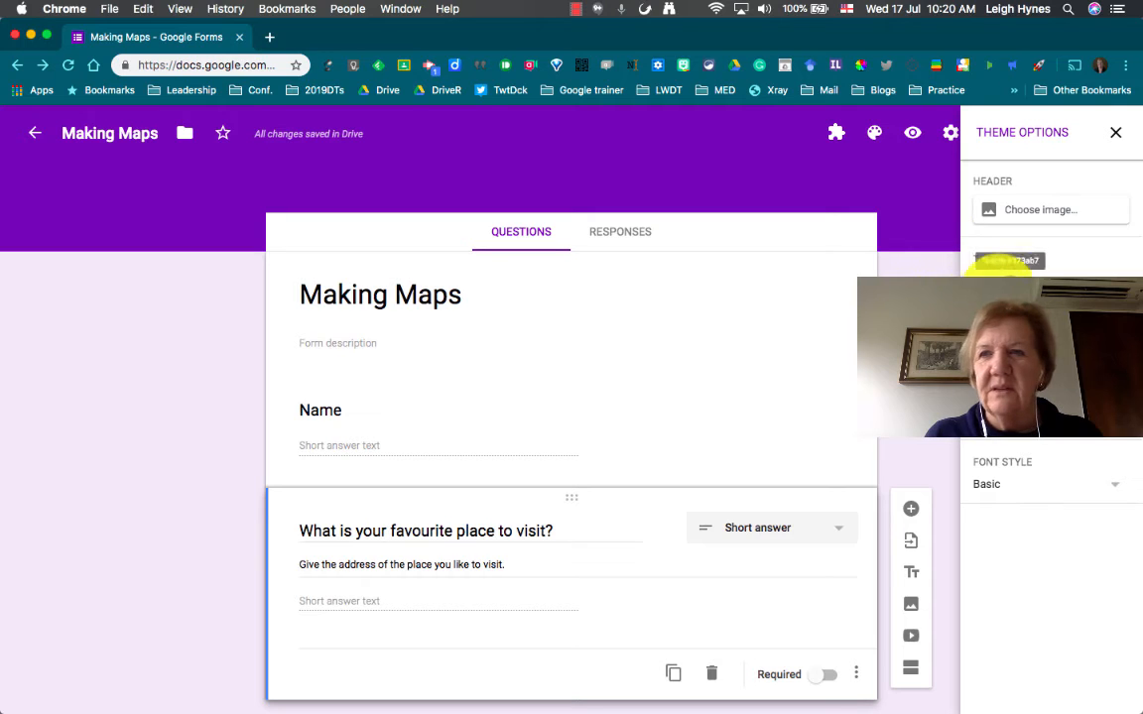
{"action": "left_click", "coordinate": [1039, 280]}
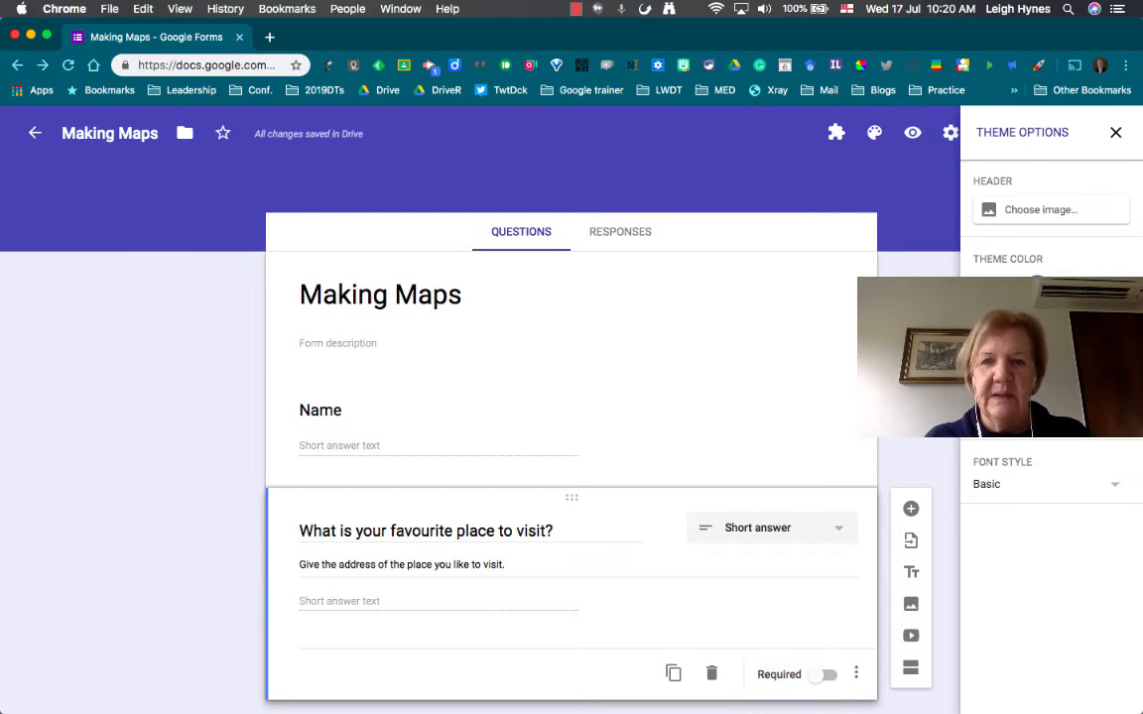
{"action": "left_click", "coordinate": [822, 677]}
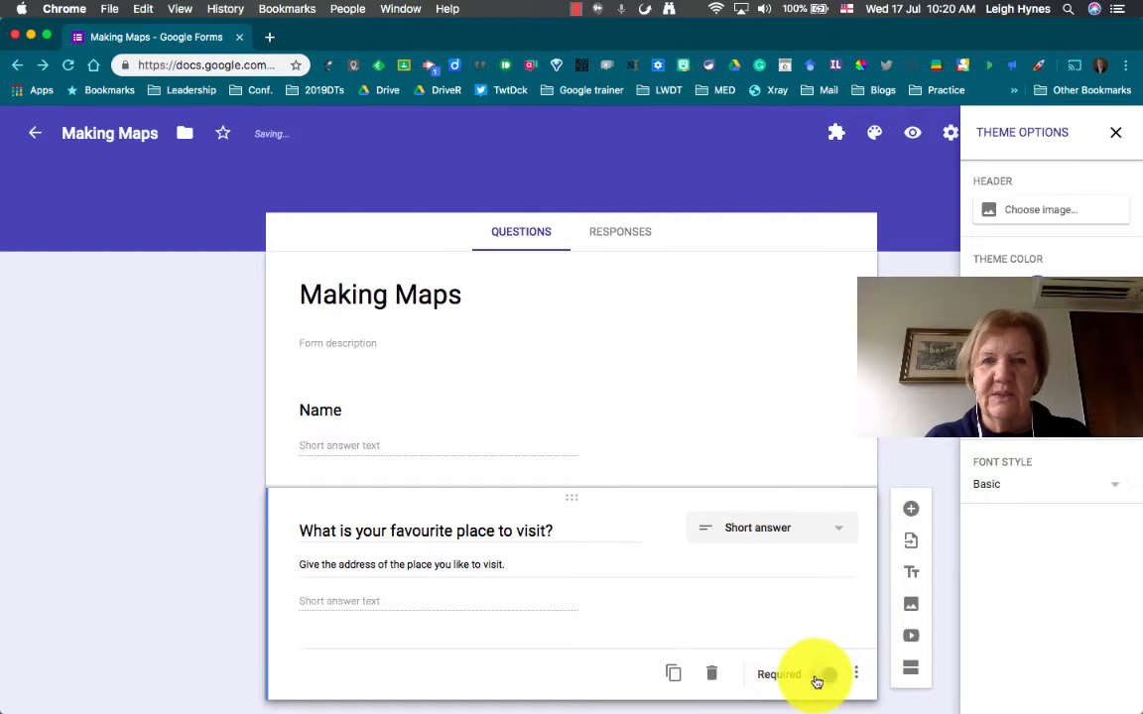
{"action": "left_click", "coordinate": [794, 462]}
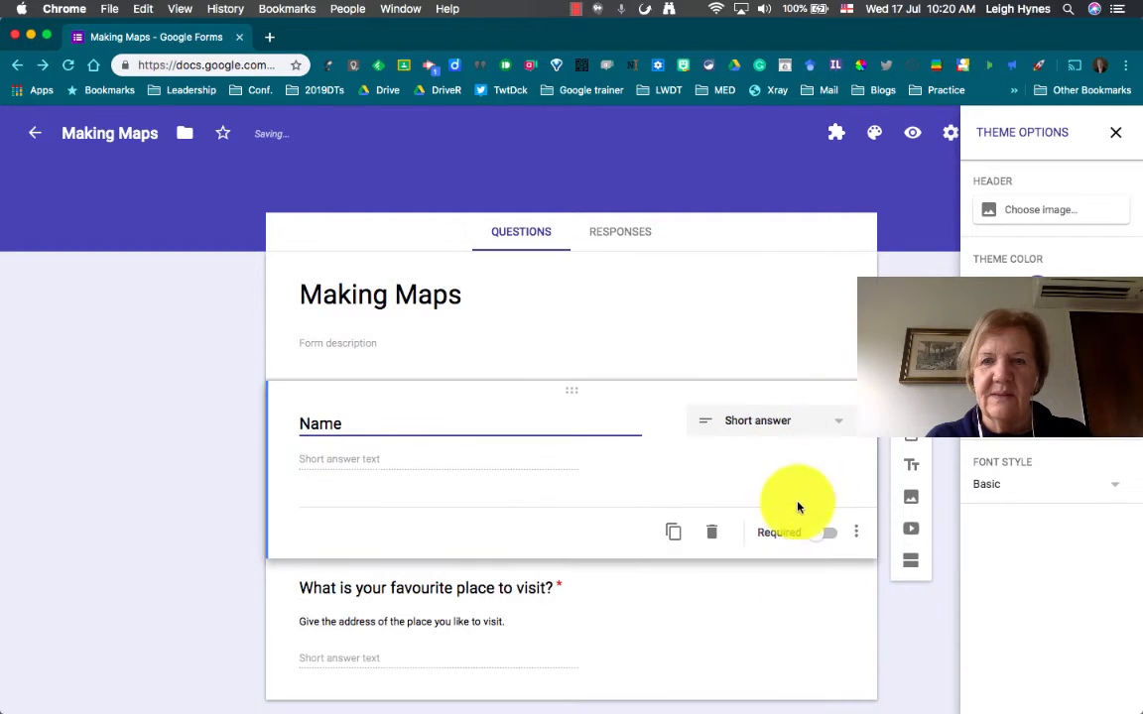
{"action": "left_click", "coordinate": [811, 541]}
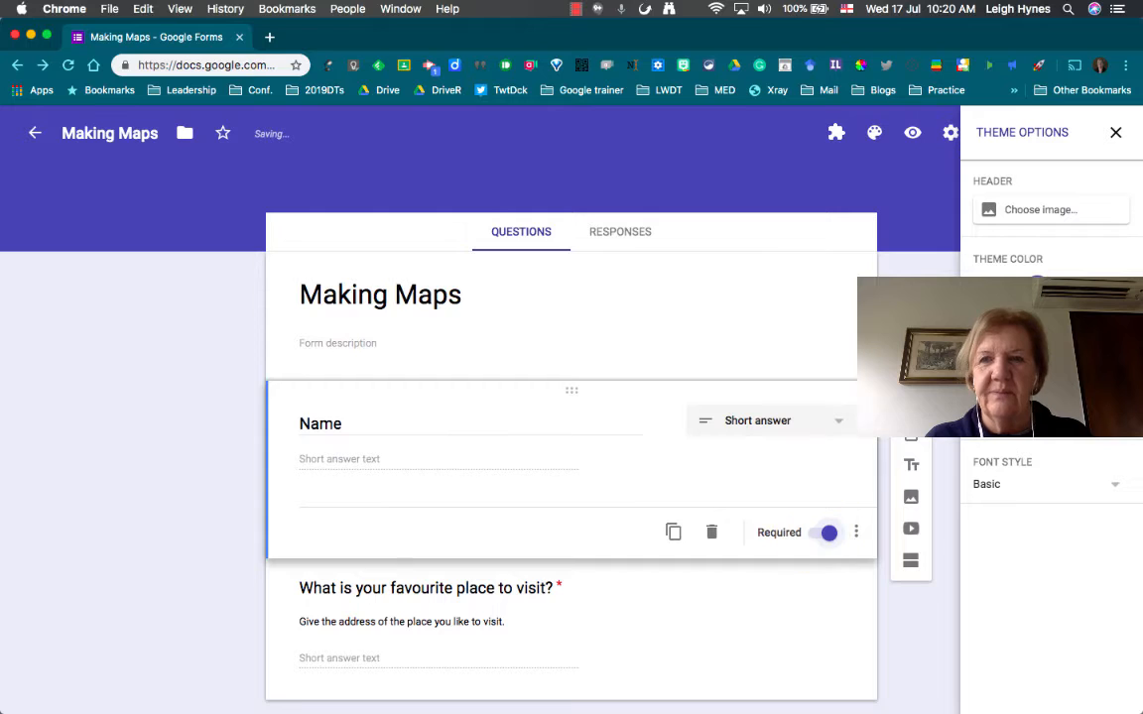
- Add the question "Why do you like to visit this place?" and move it below the favourite-place question
{"action": "scroll", "coordinate": [893, 603], "scroll_direction": "down", "scroll_amount": 1}
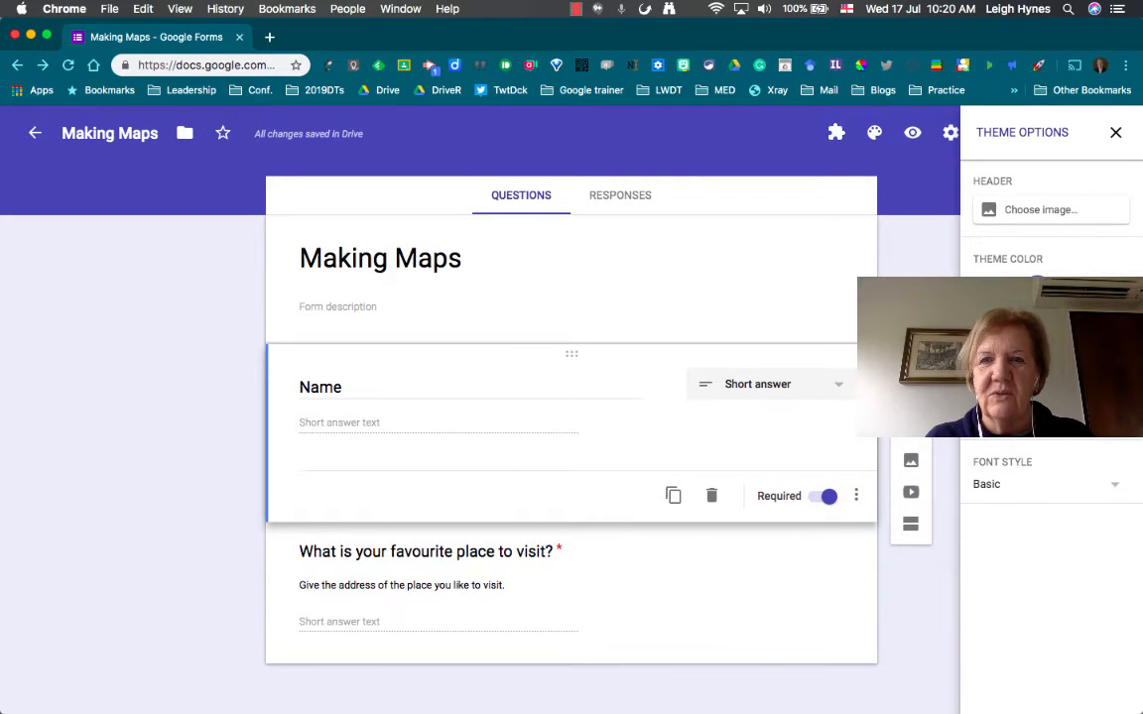
{"action": "left_click", "coordinate": [911, 365]}
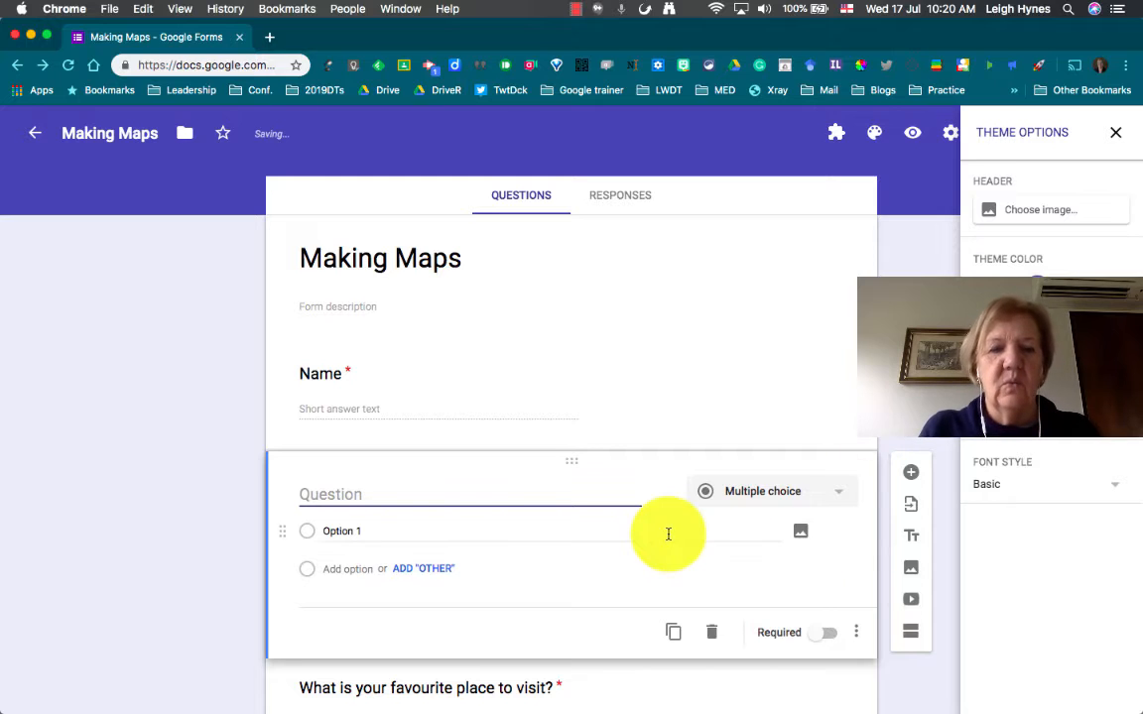
{"action": "type", "text": "Why do"}
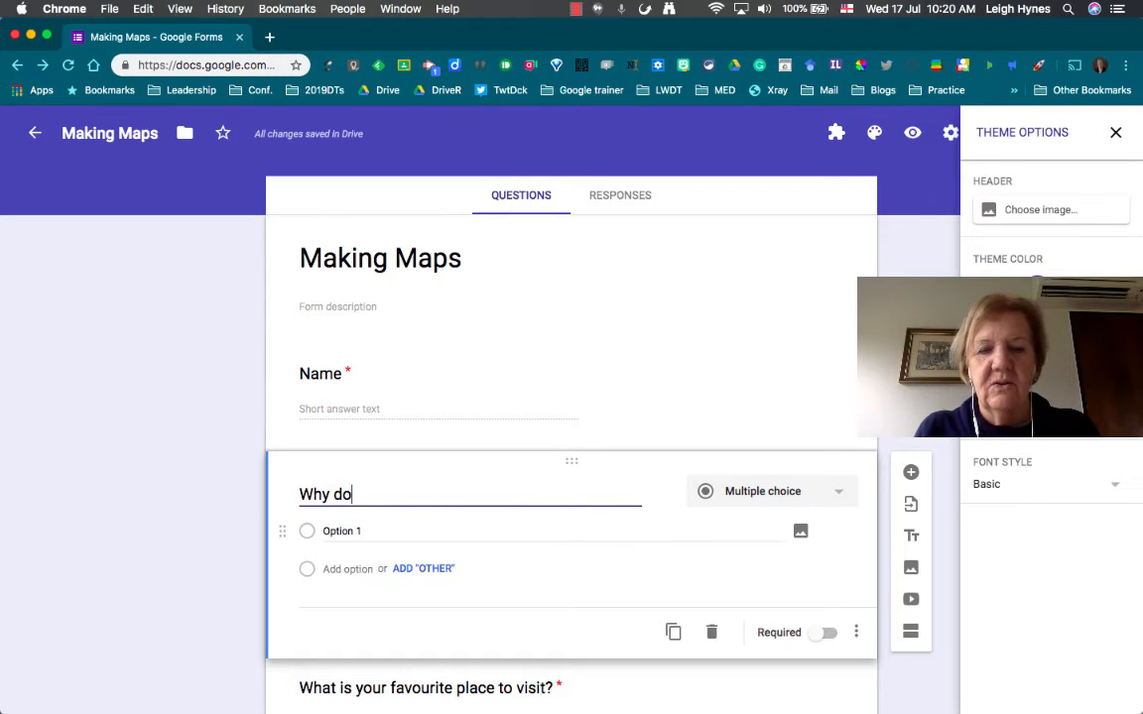
{"action": "type", "text": " you like "}
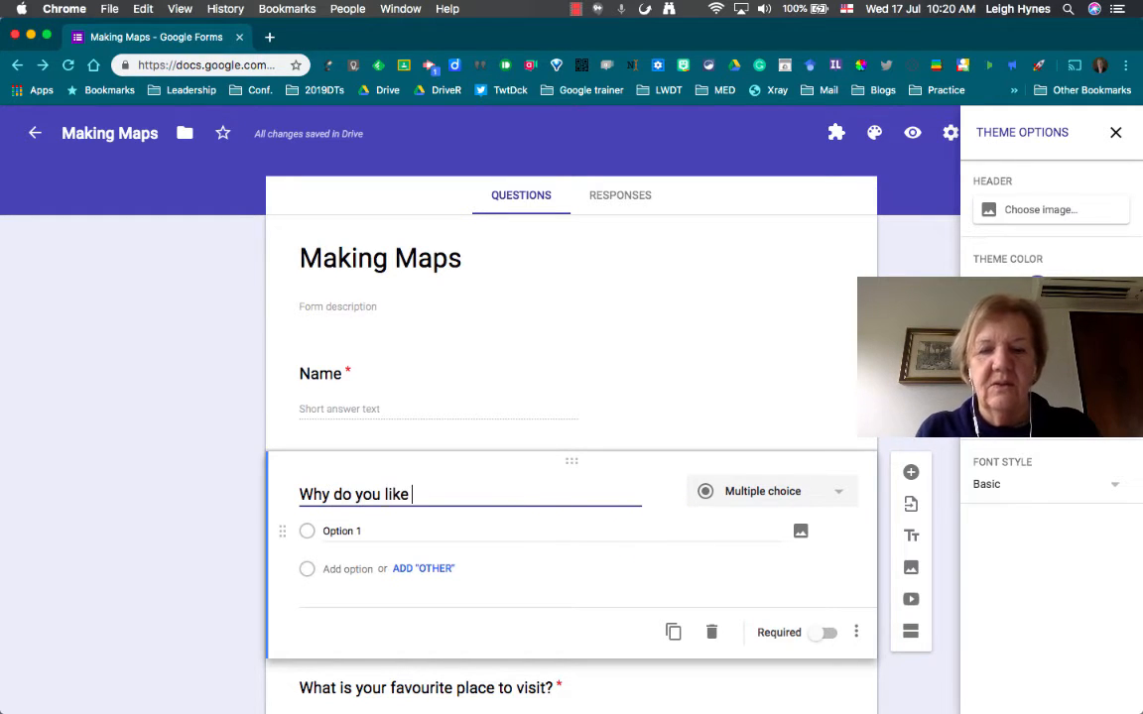
{"action": "type", "text": "to visi"}
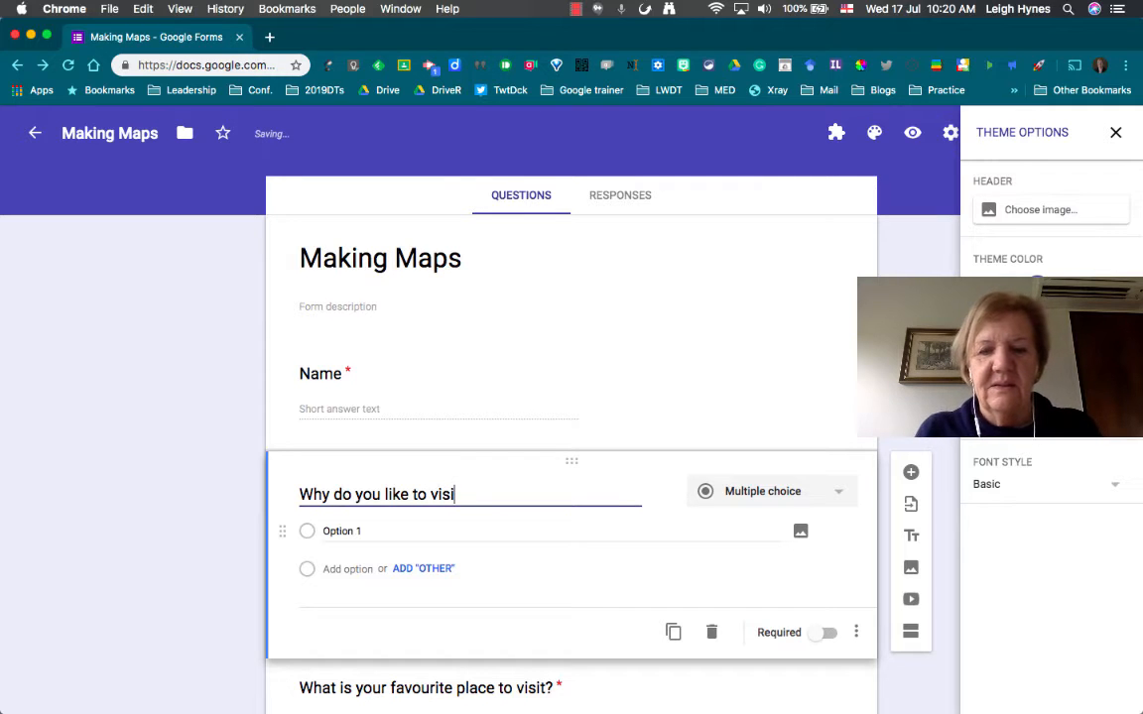
{"action": "type", "text": "t this"}
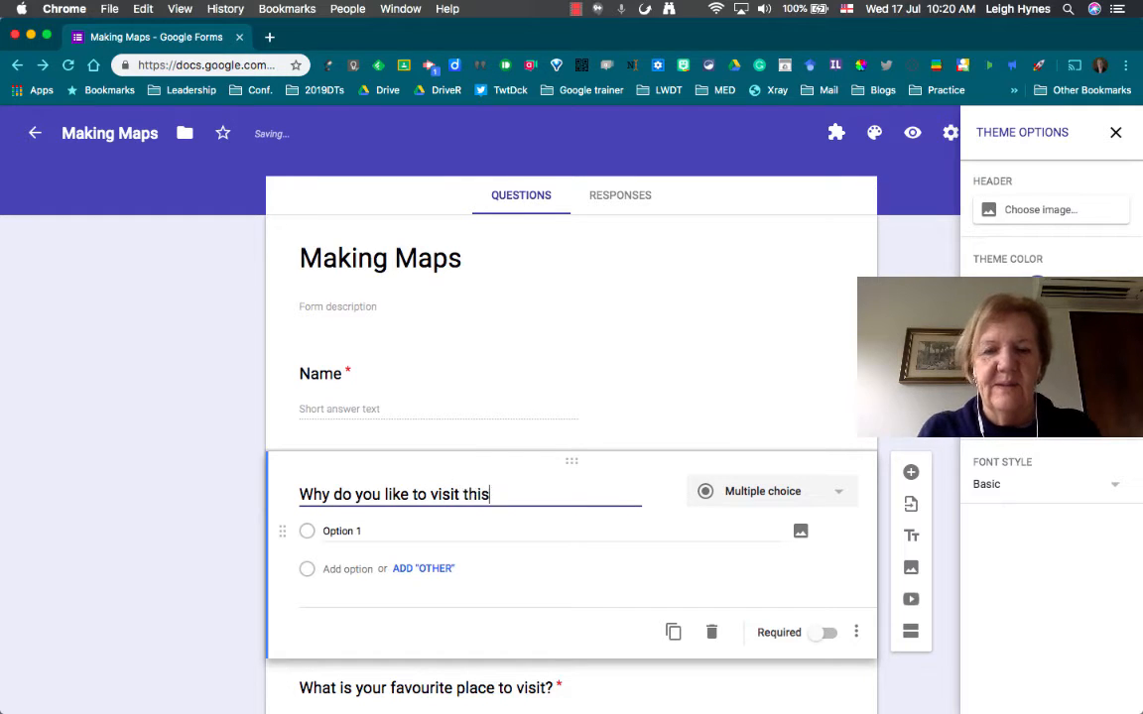
{"action": "type", "text": " place"}
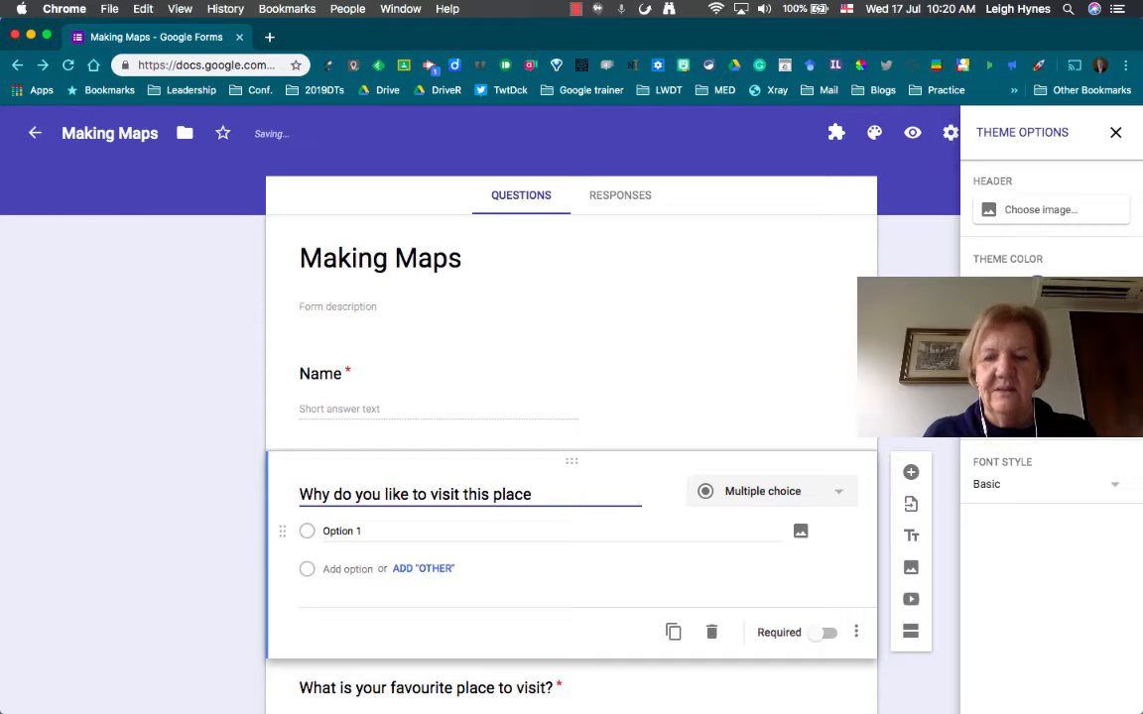
{"action": "type", "text": "?"}
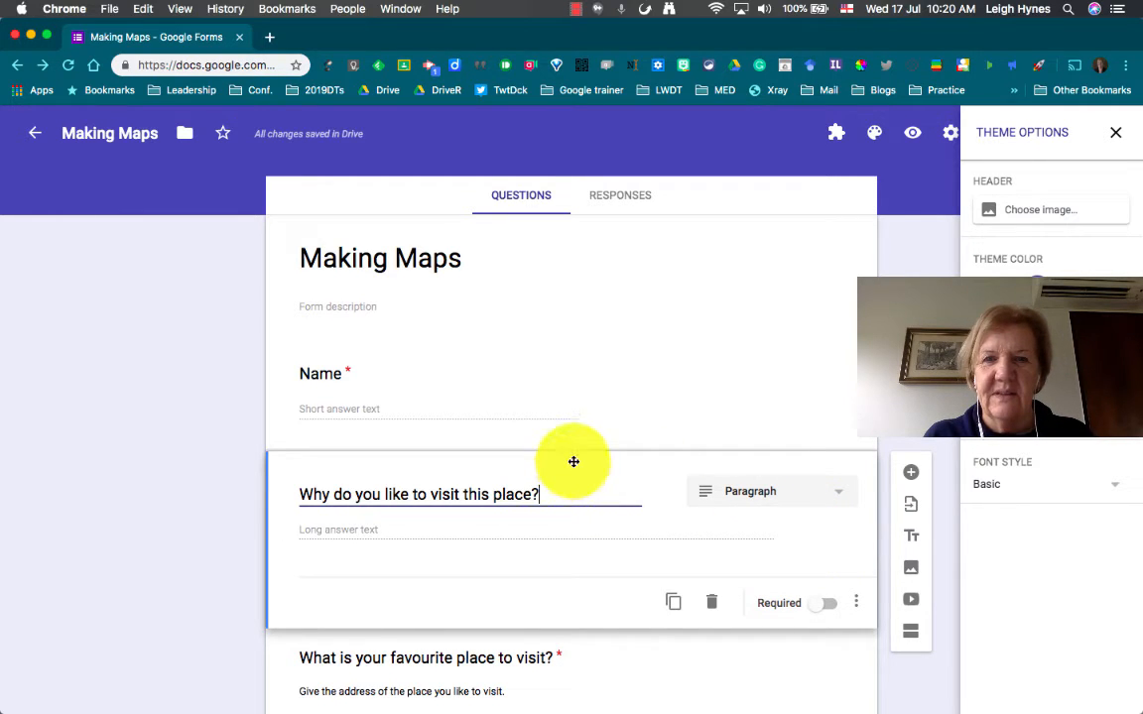
{"action": "left_click_drag", "start_coordinate": [573, 462], "coordinate": [570, 630]}
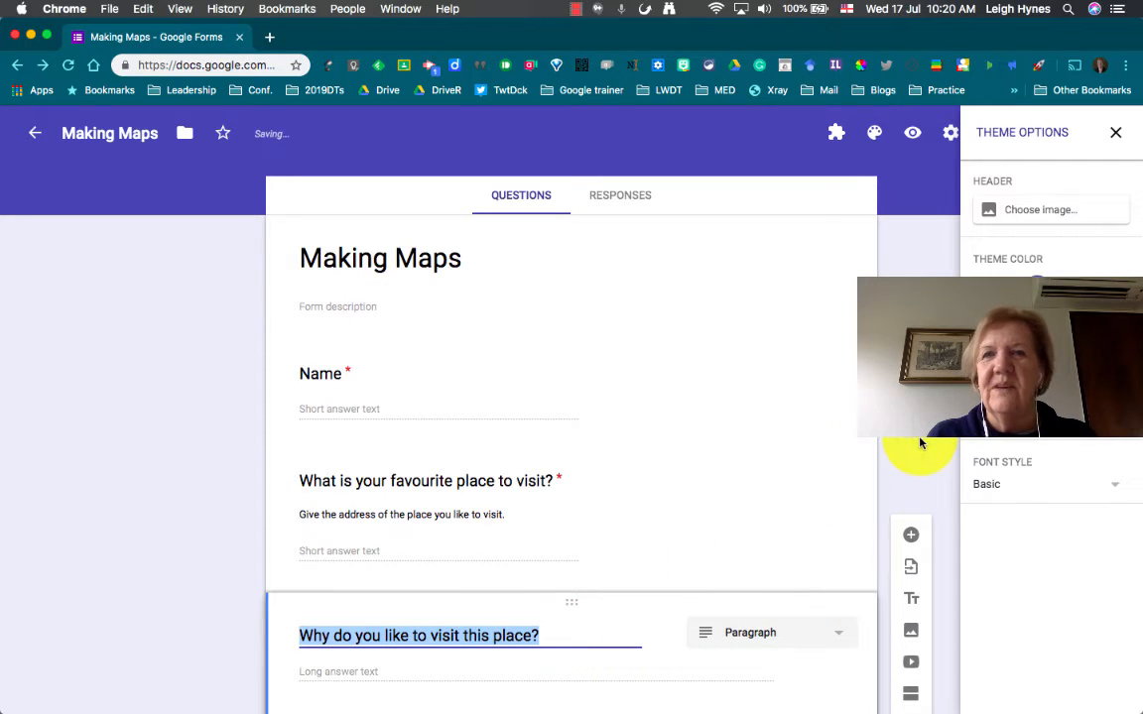
- Preview the form and enter the respondent's first name as the answer to the Name question
{"action": "left_click", "coordinate": [911, 139]}
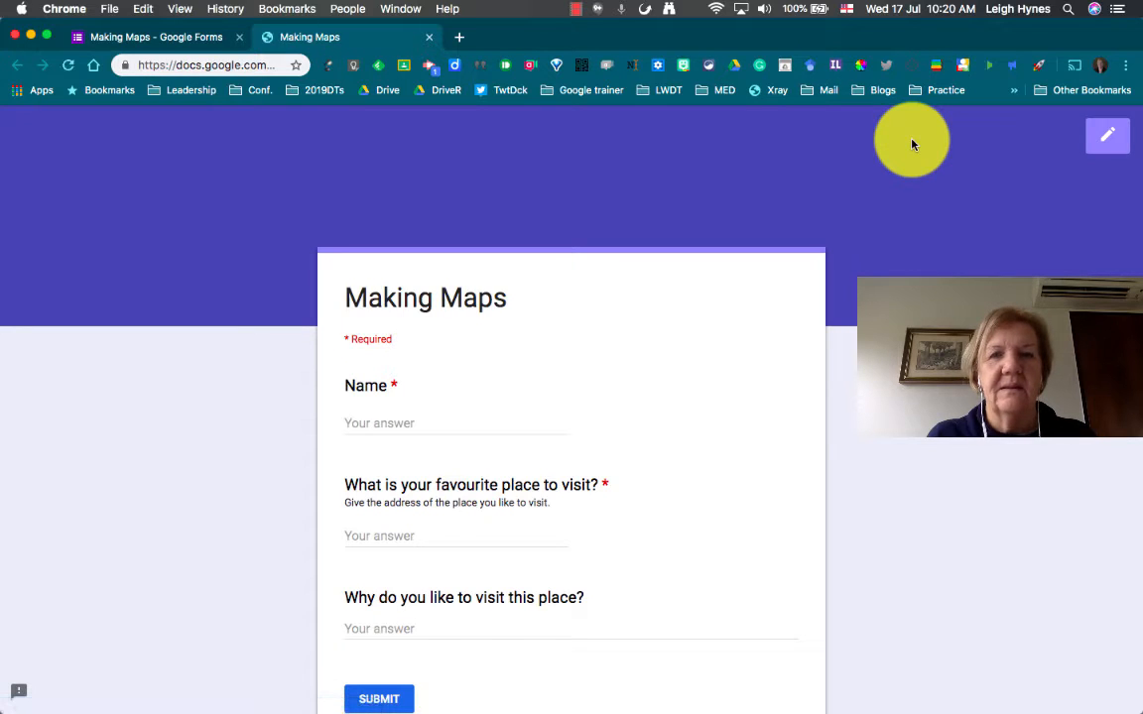
{"action": "left_click", "coordinate": [514, 425]}
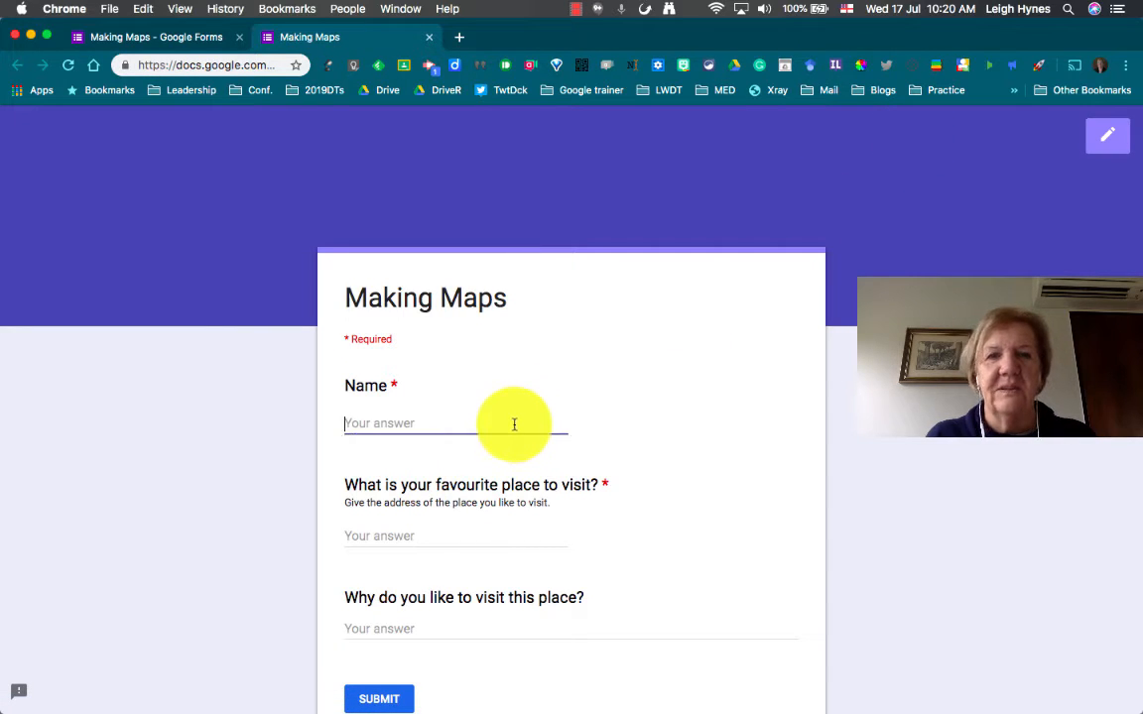
{"action": "type", "text": "Leigh"}
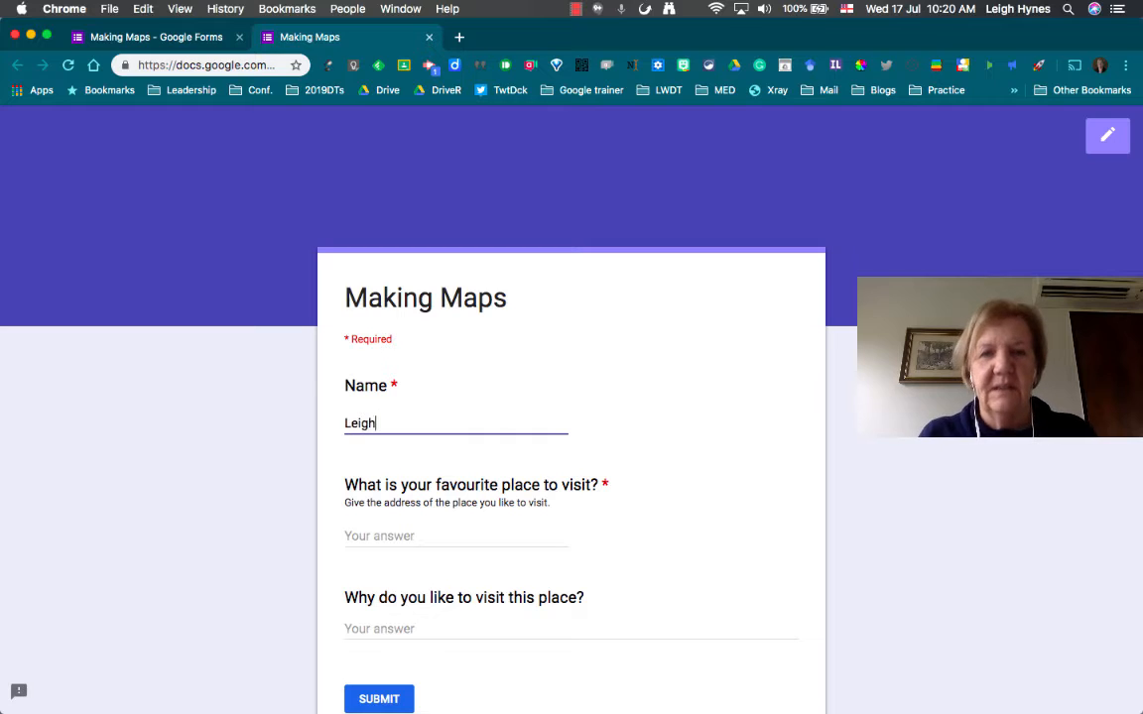
- Answer the favourite-place question with "Waikiki, Hawaii"
{"action": "left_click", "coordinate": [421, 536]}
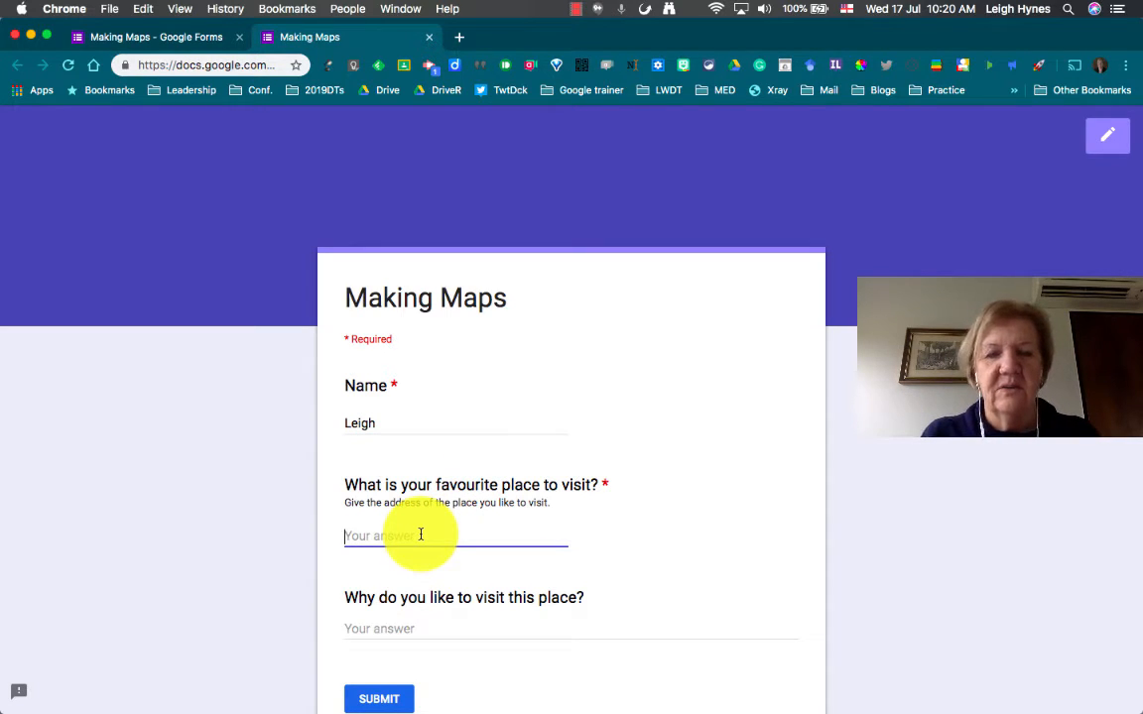
{"action": "type", "text": "W"}
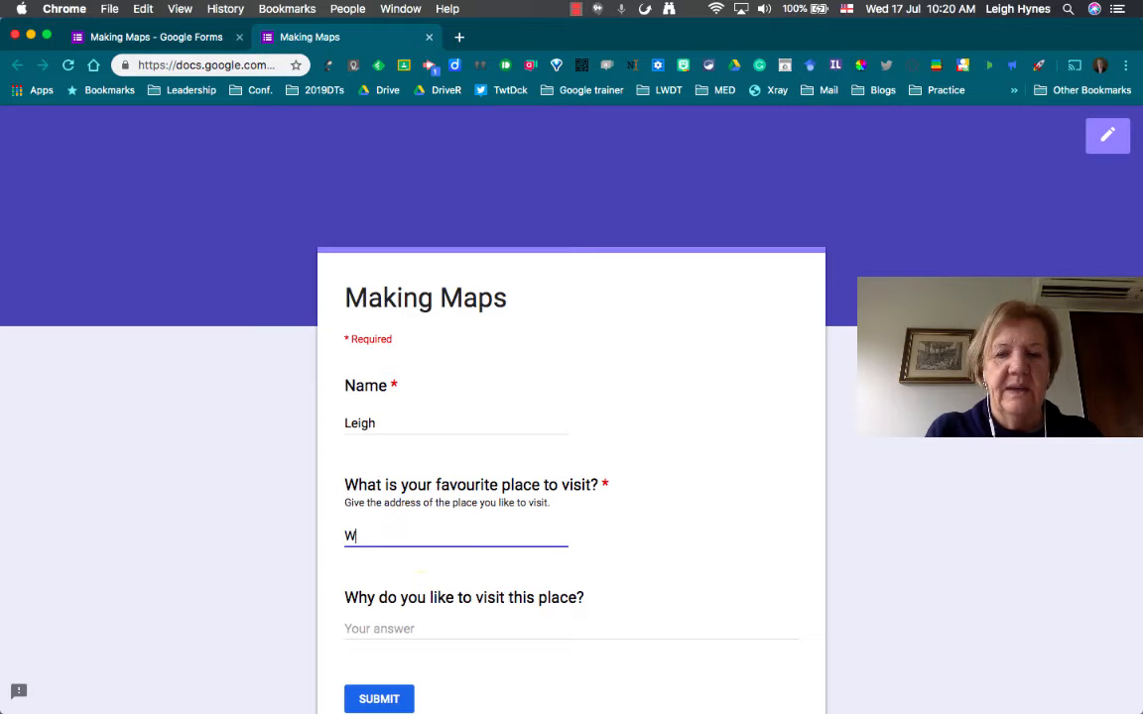
{"action": "type", "text": "aikiki"}
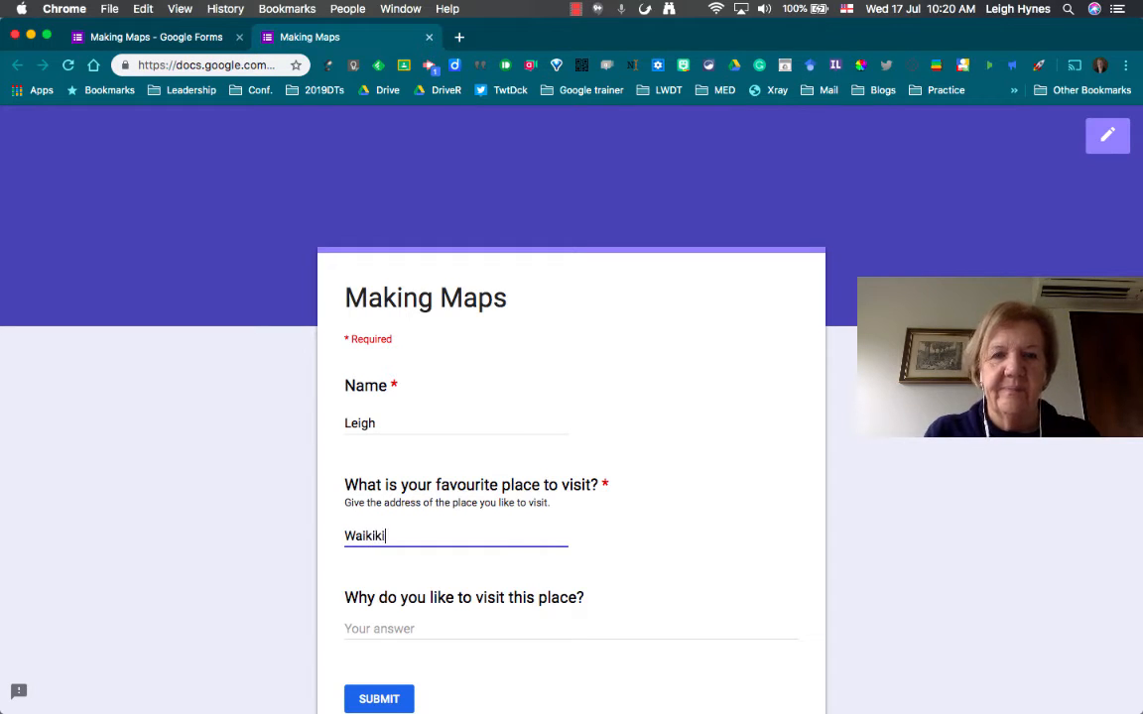
{"action": "left_click", "coordinate": [396, 629]}
{"action": "left_click", "coordinate": [391, 537]}
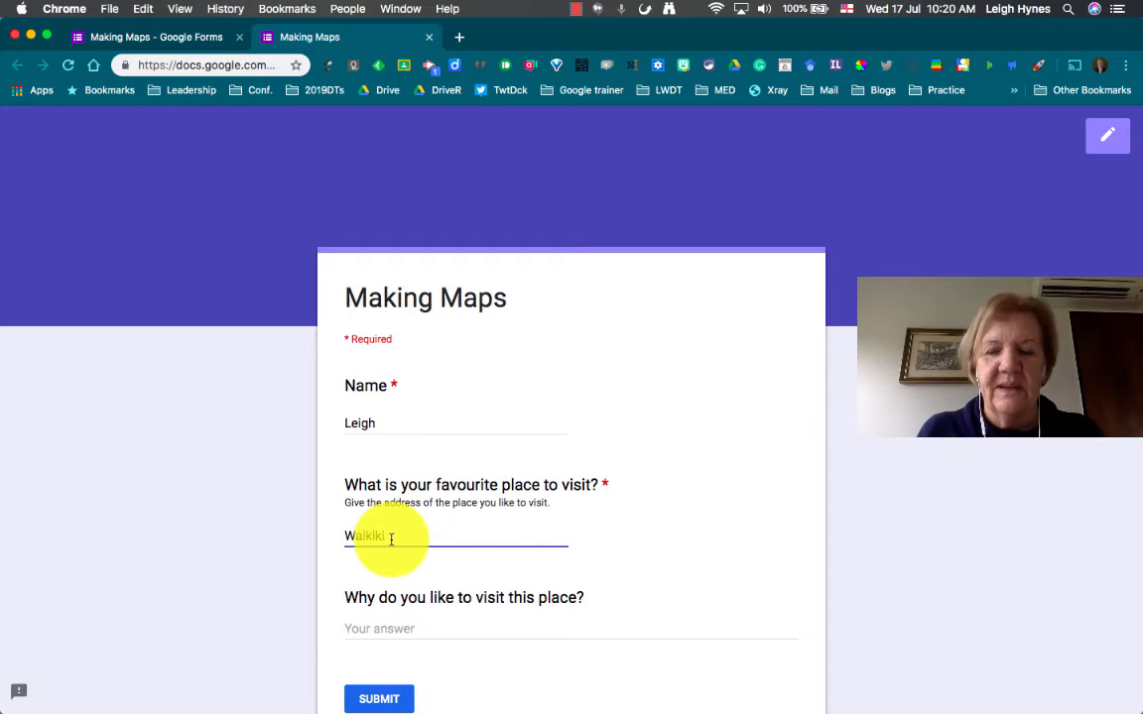
{"action": "type", "text": ", Hawaii"}
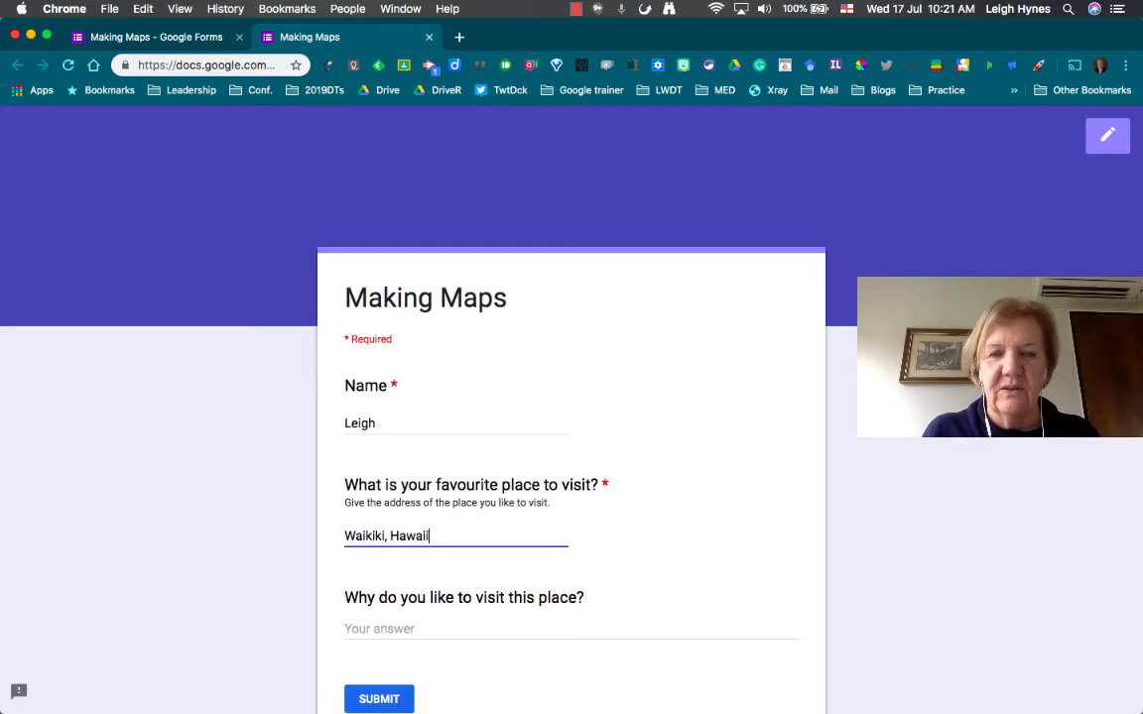
- Give "This is where I got married." as the reason for visiting the place and submit the response
{"action": "left_click", "coordinate": [390, 631]}
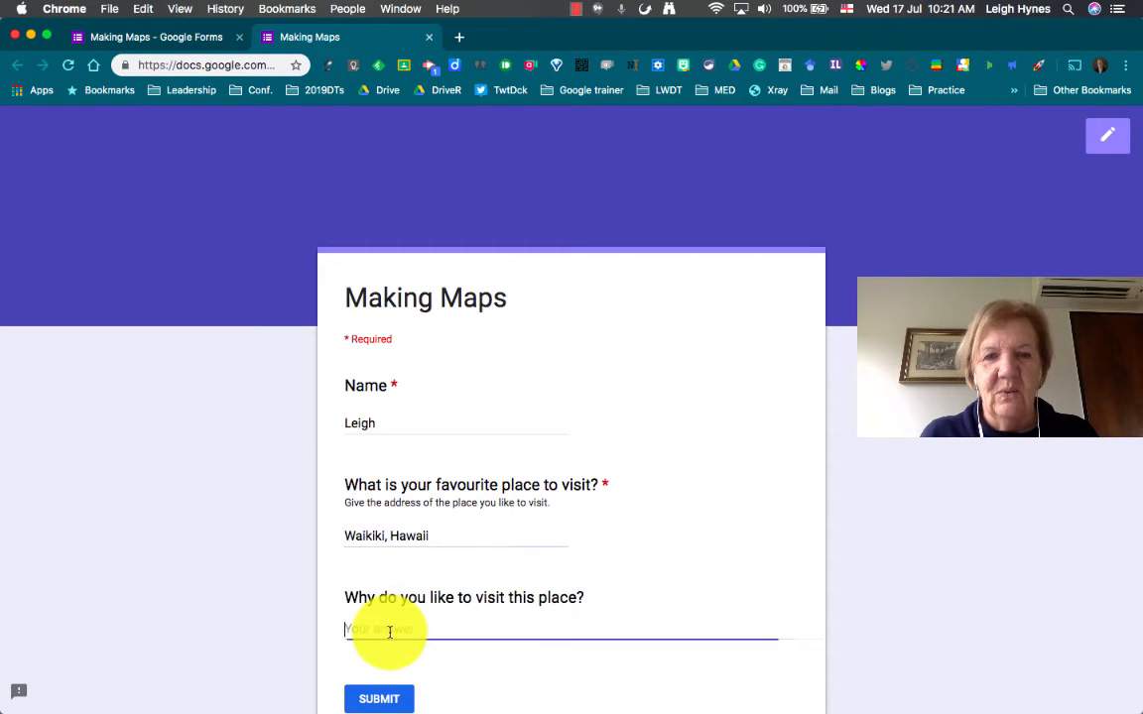
{"action": "type", "text": "This is where I got married."}
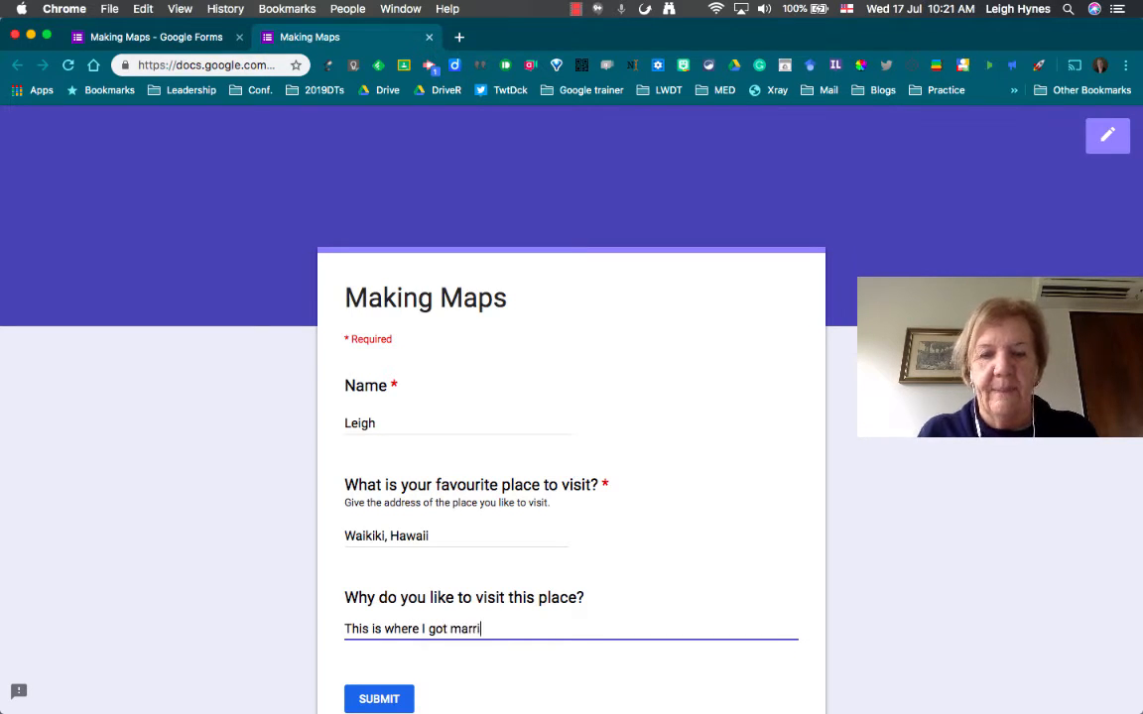
{"action": "left_click", "coordinate": [375, 700]}
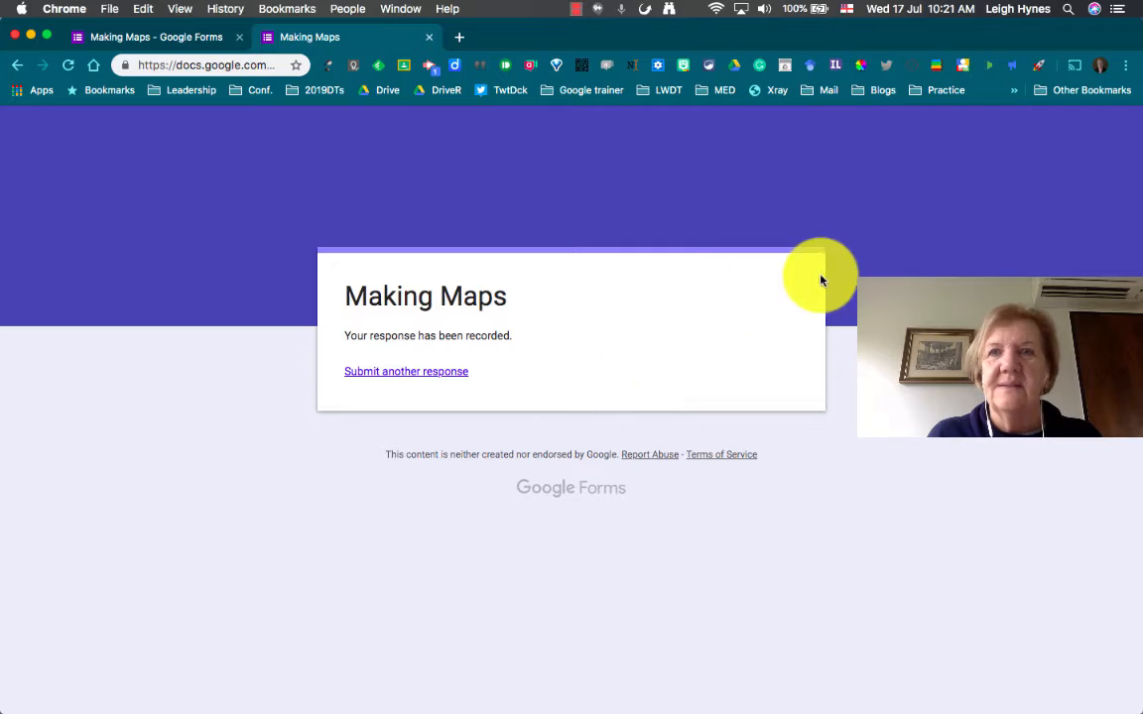
- Review the response summary in the form editor and create a new spreadsheet named "Making Maps (Responses)" for the answers
{"action": "left_click", "coordinate": [205, 39]}
{"action": "left_click", "coordinate": [610, 198]}
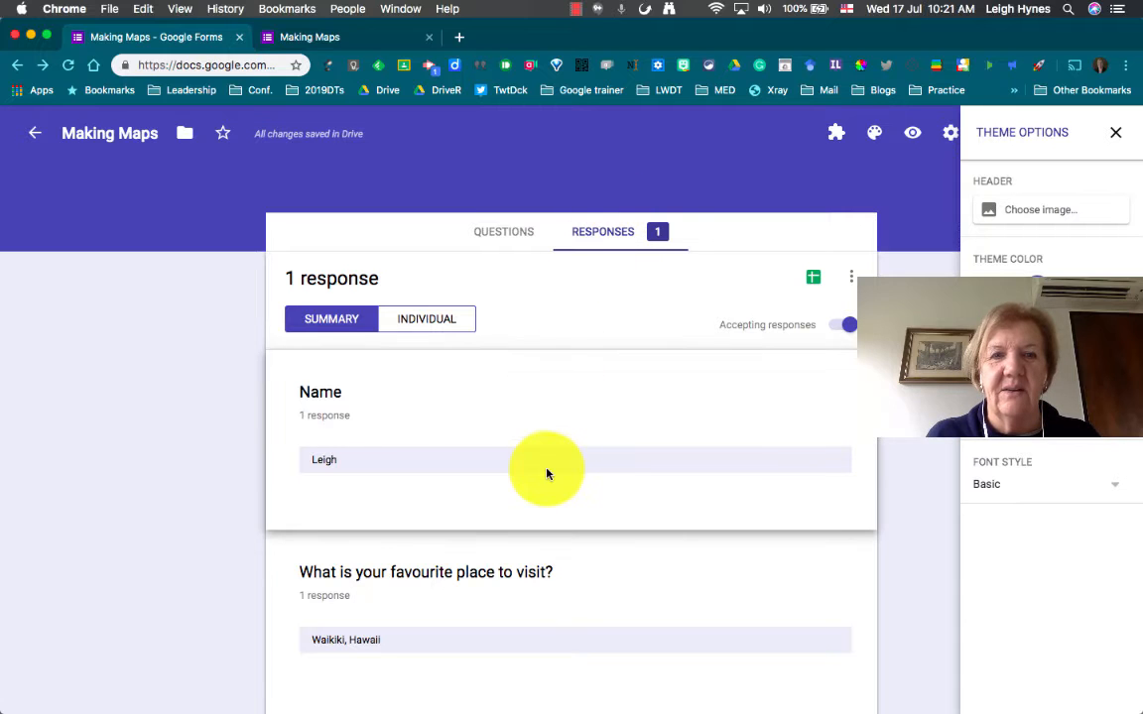
{"action": "scroll", "coordinate": [547, 475], "scroll_direction": "down", "scroll_amount": 1}
{"action": "scroll", "coordinate": [547, 474], "scroll_direction": "down", "scroll_amount": 3}
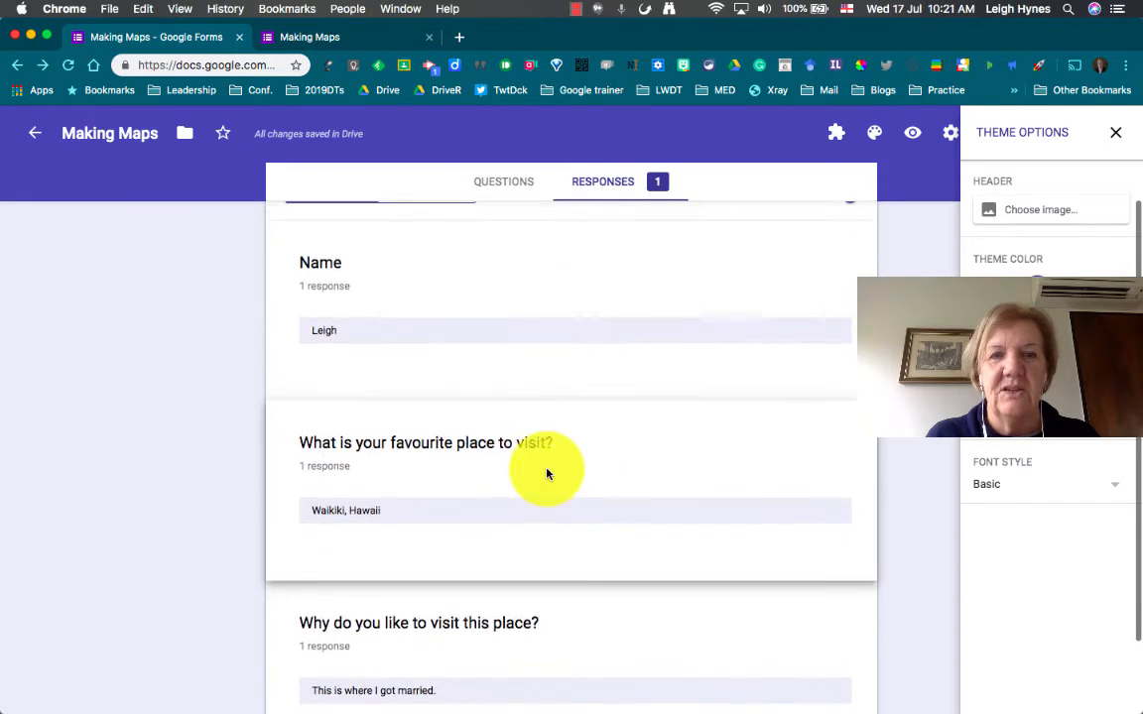
{"action": "scroll", "coordinate": [547, 474], "scroll_direction": "up", "scroll_amount": 3}
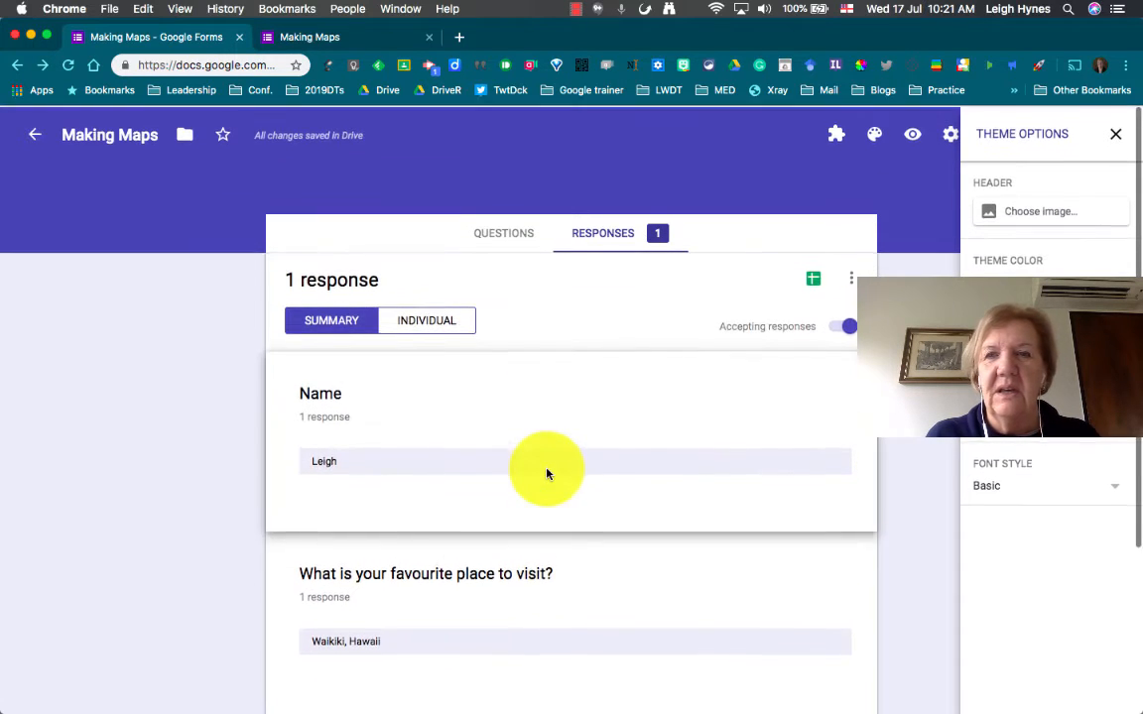
{"action": "left_click", "coordinate": [814, 280]}
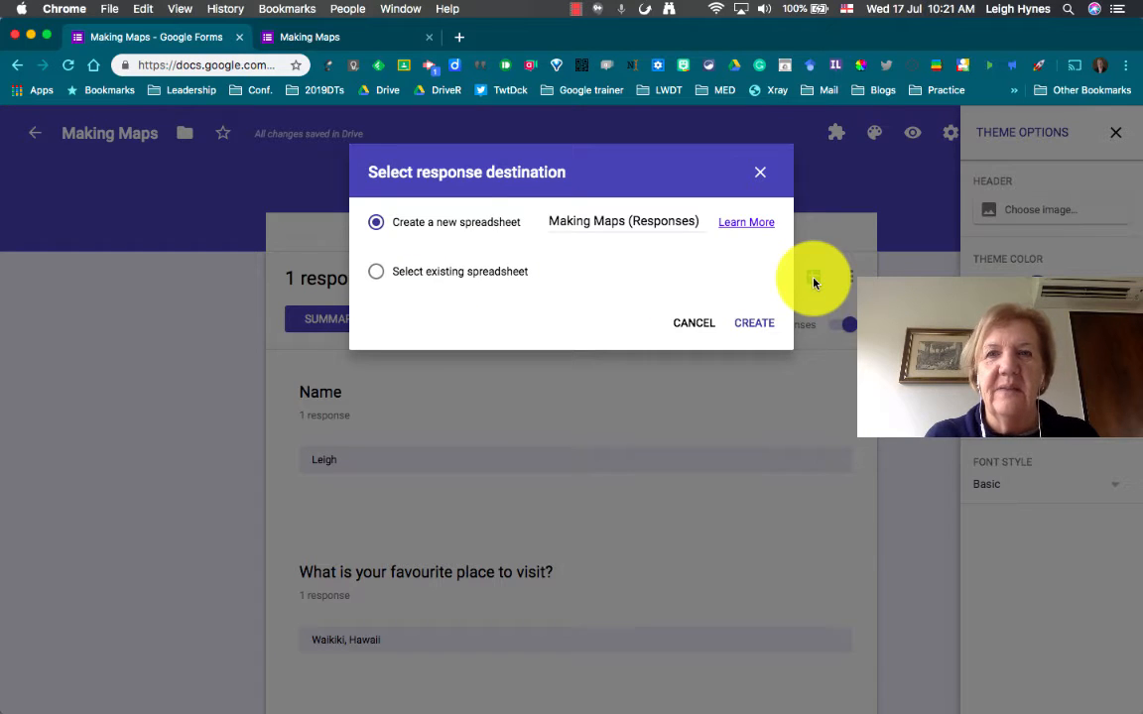
{"action": "left_click", "coordinate": [750, 330]}
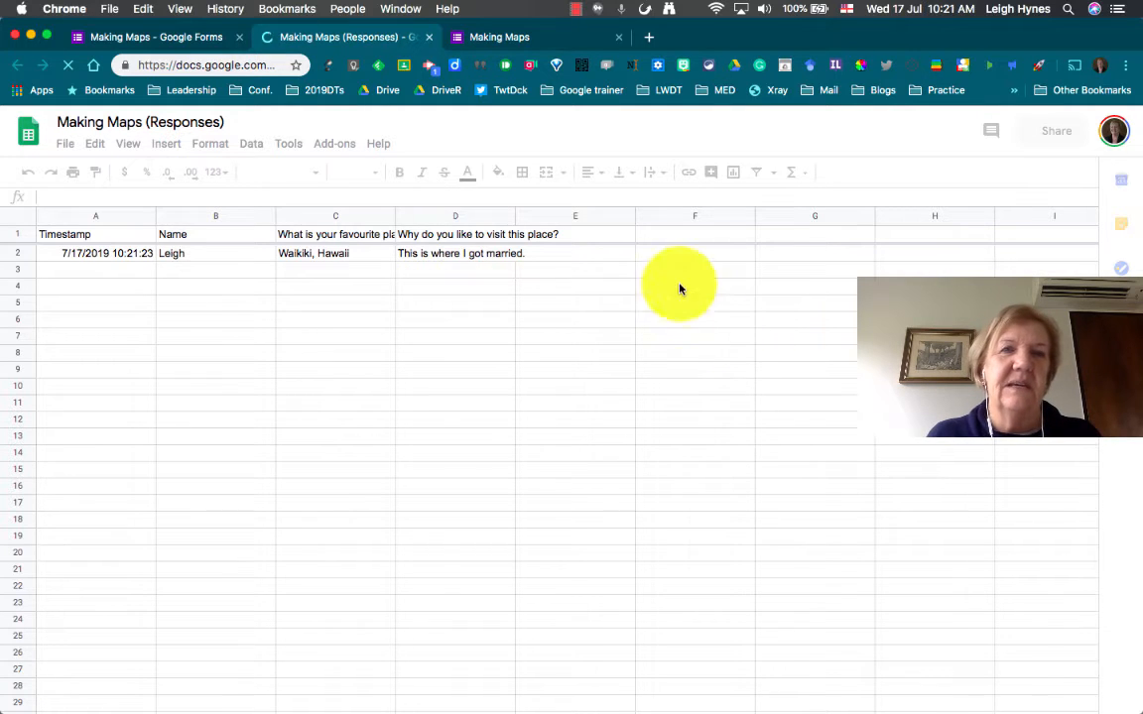
- Start mapping with the Mapping Sheets add-on and allow it access to the Google account
{"action": "left_click", "coordinate": [373, 146]}
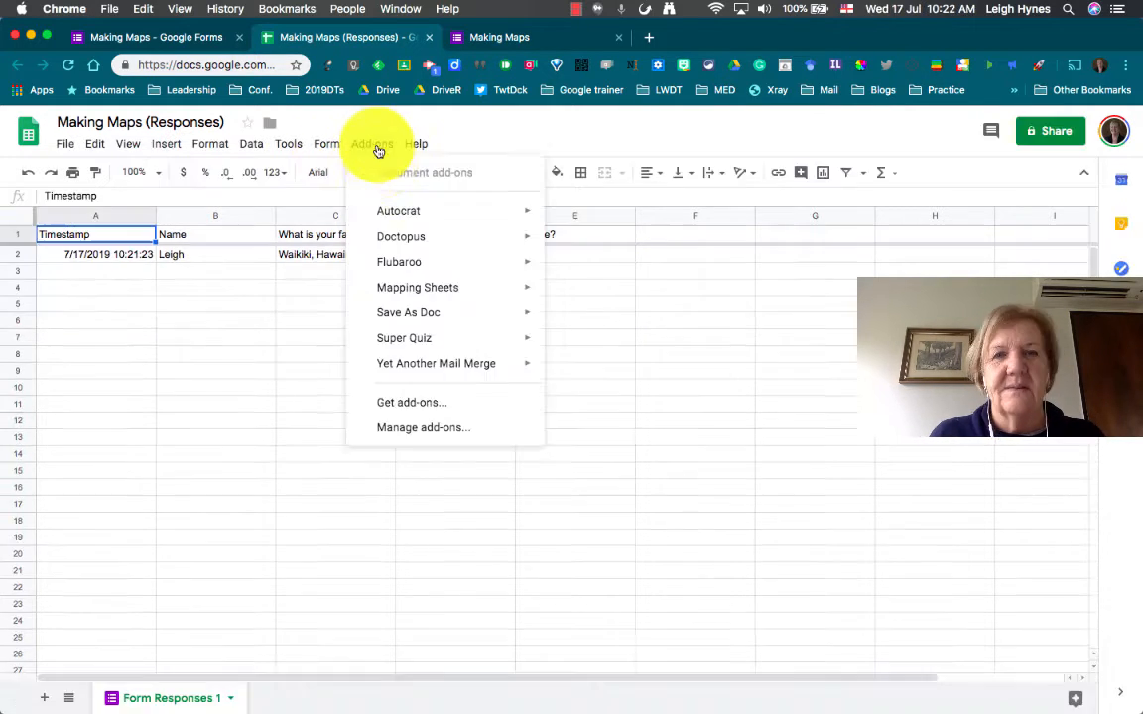
{"action": "mouse_move", "coordinate": [445, 290]}
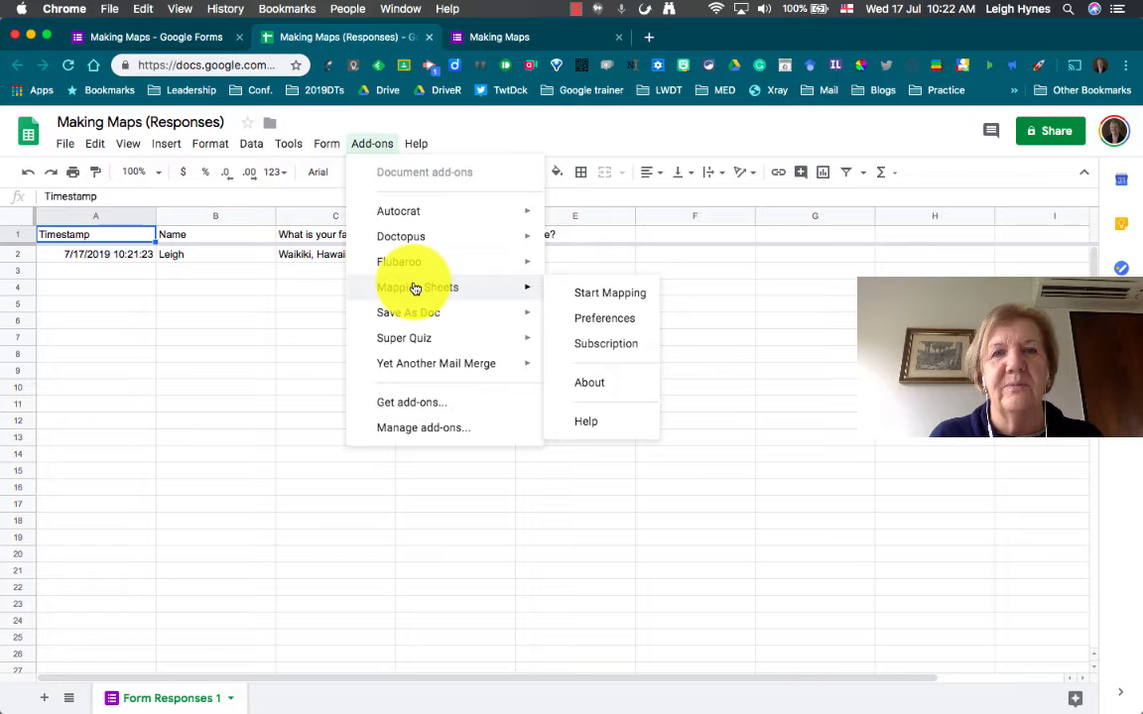
{"action": "left_click", "coordinate": [595, 296]}
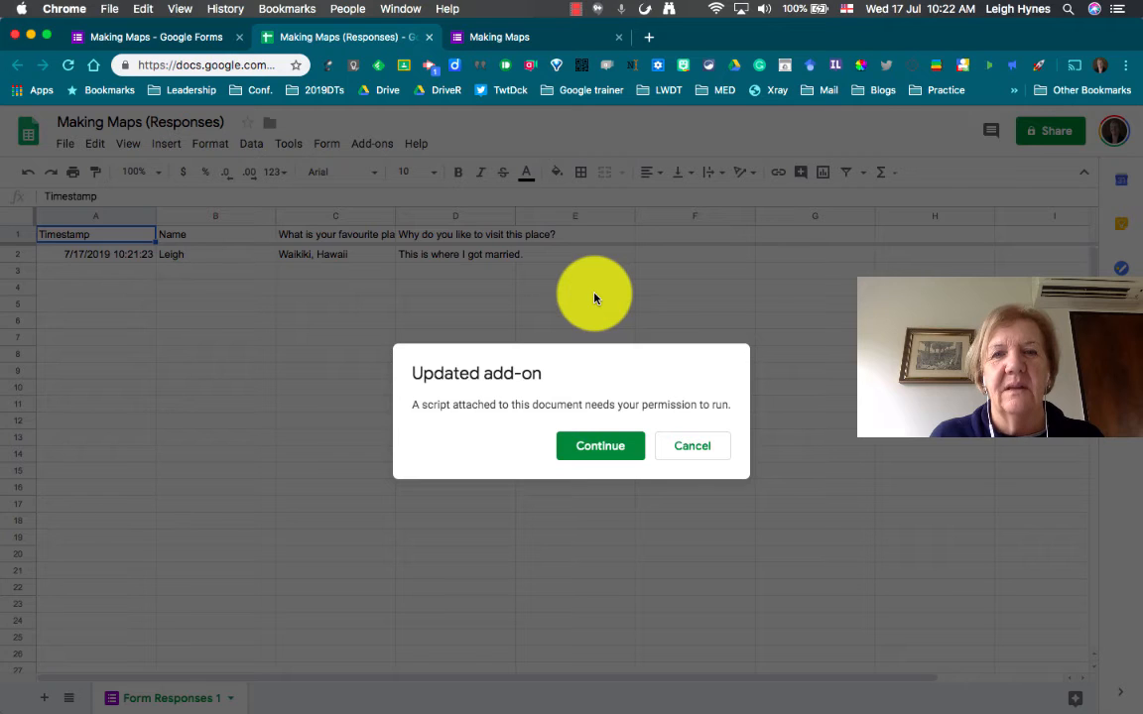
{"action": "left_click", "coordinate": [603, 452]}
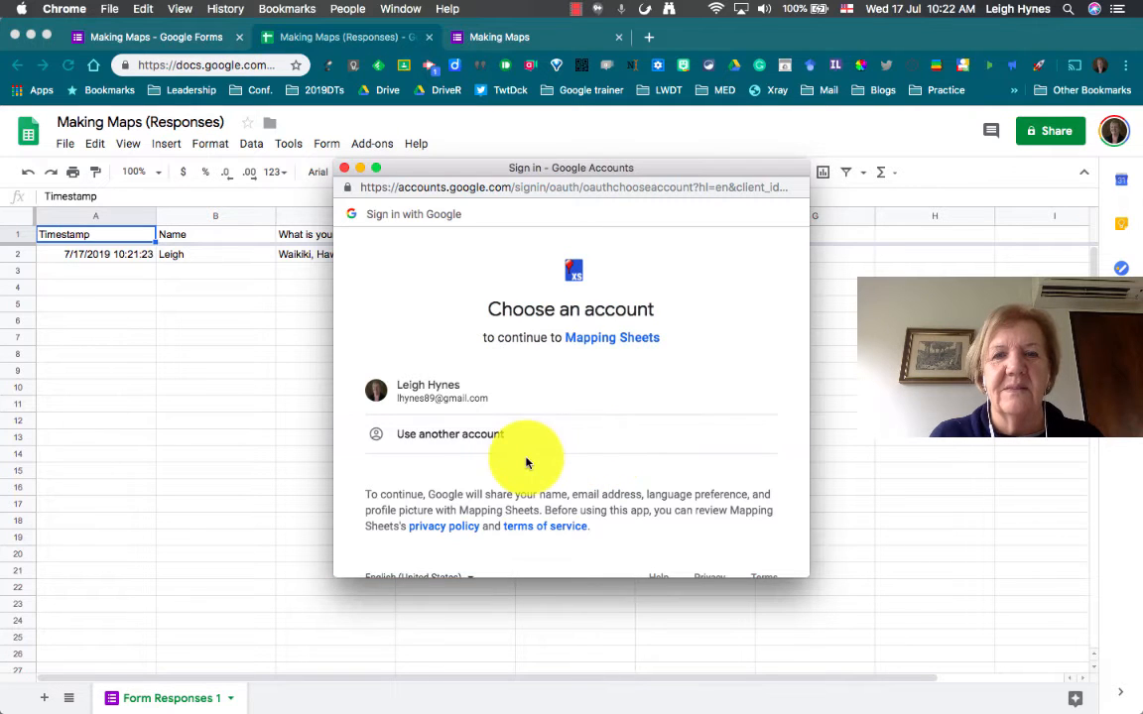
{"action": "scroll", "coordinate": [526, 462], "scroll_direction": "down", "scroll_amount": 1}
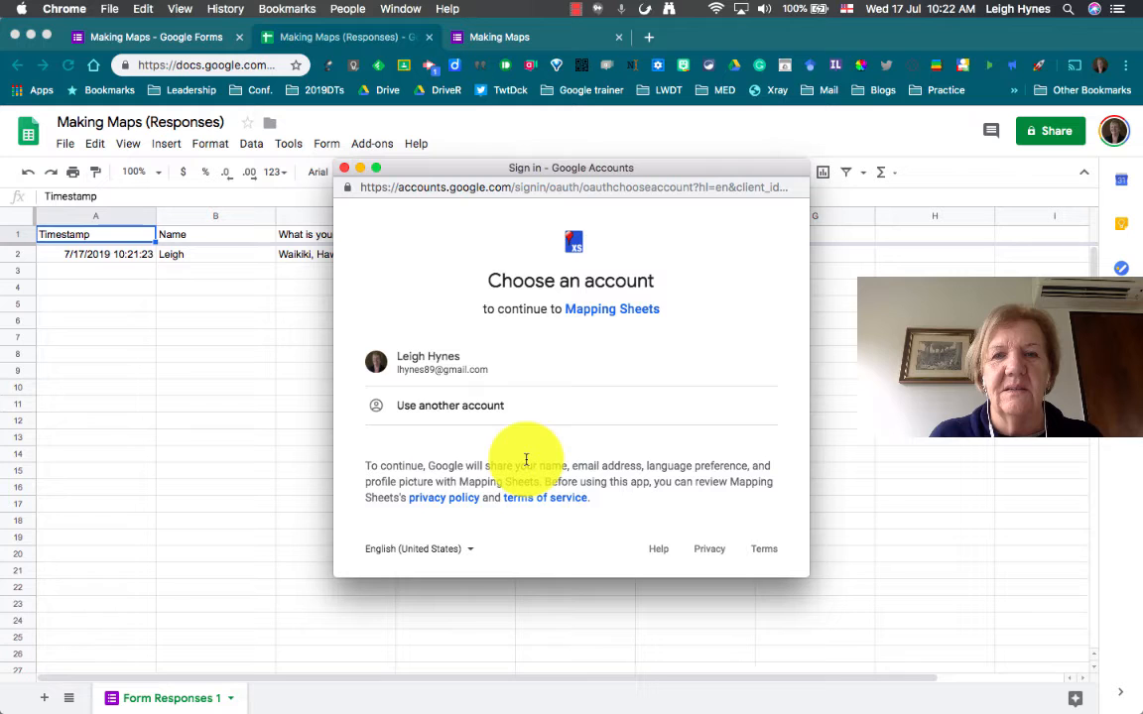
{"action": "left_click", "coordinate": [493, 372]}
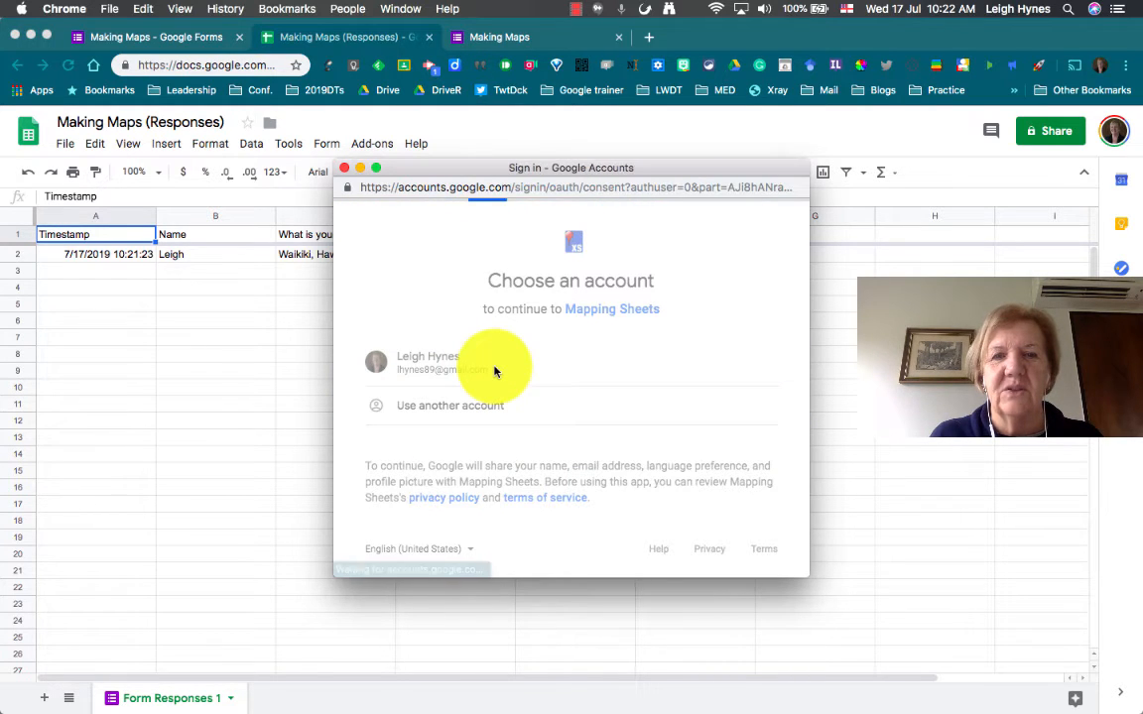
{"action": "scroll", "coordinate": [497, 359], "scroll_direction": "down", "scroll_amount": 5}
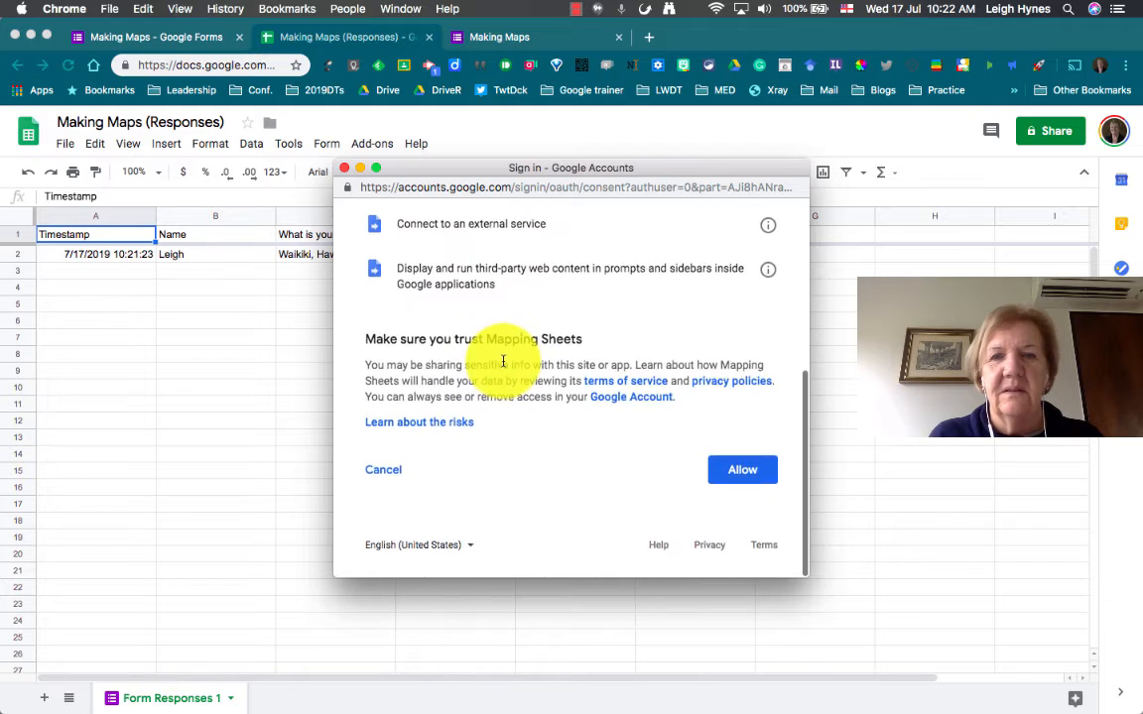
{"action": "left_click", "coordinate": [740, 477]}
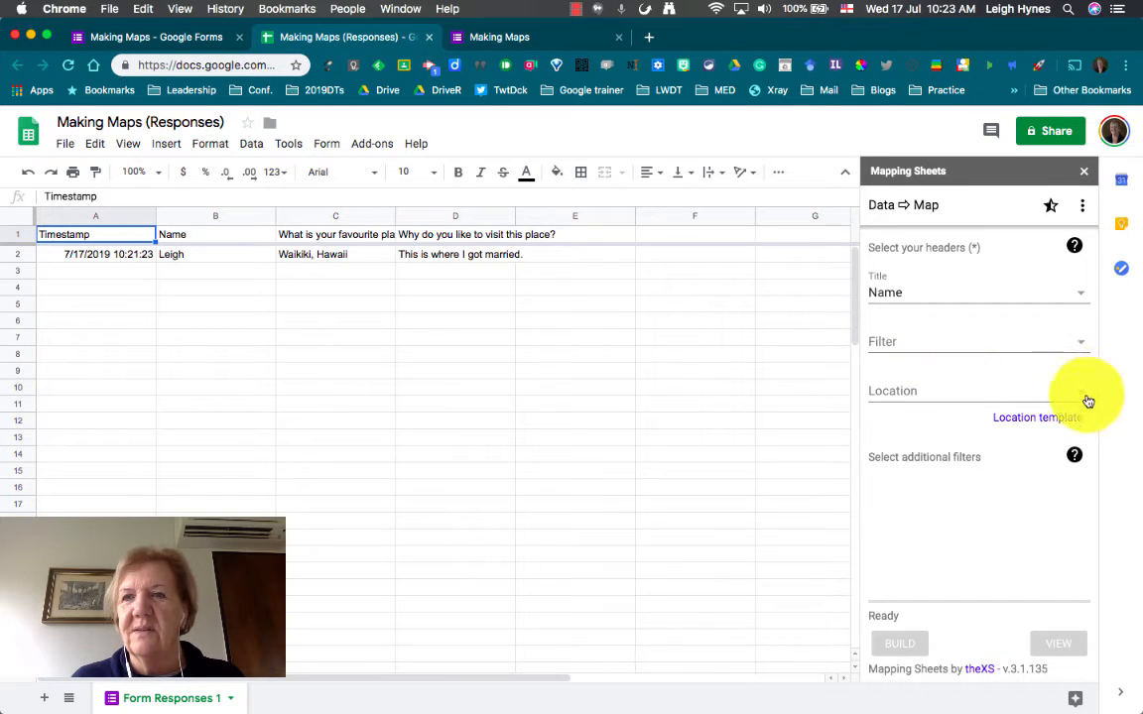
- Build and view a map filtered by "Why do you like to visit this place?" and located by "What is your favourite place to visit?"
{"action": "left_click", "coordinate": [1082, 347]}
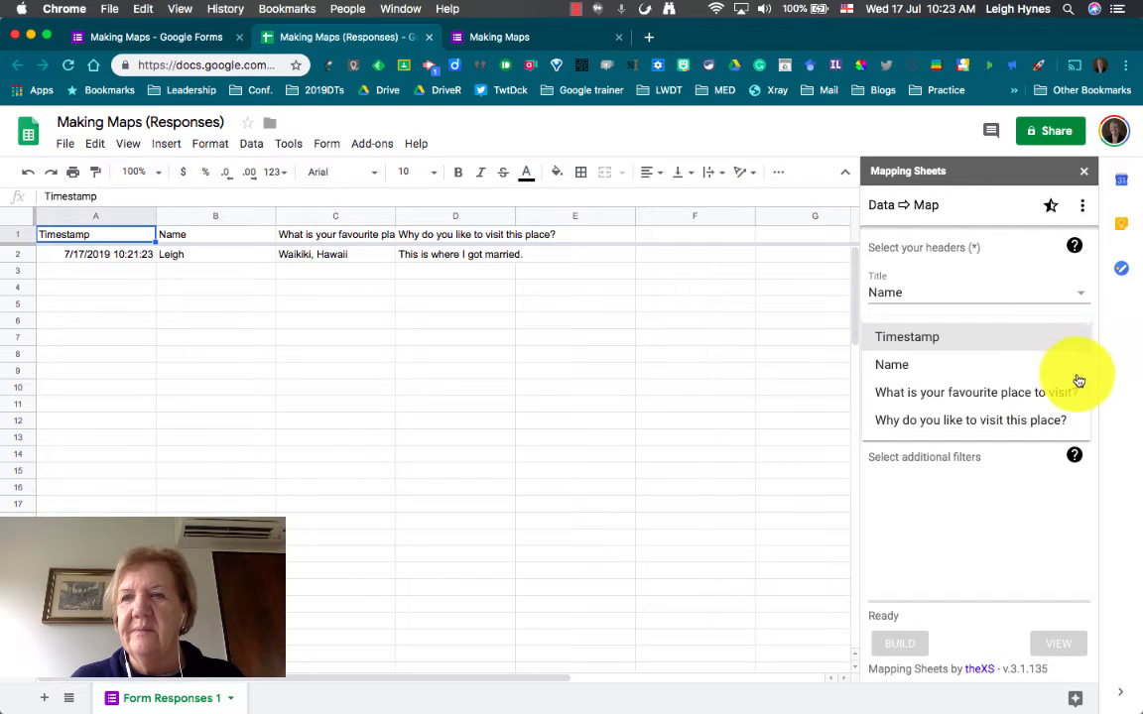
{"action": "left_click", "coordinate": [1064, 394]}
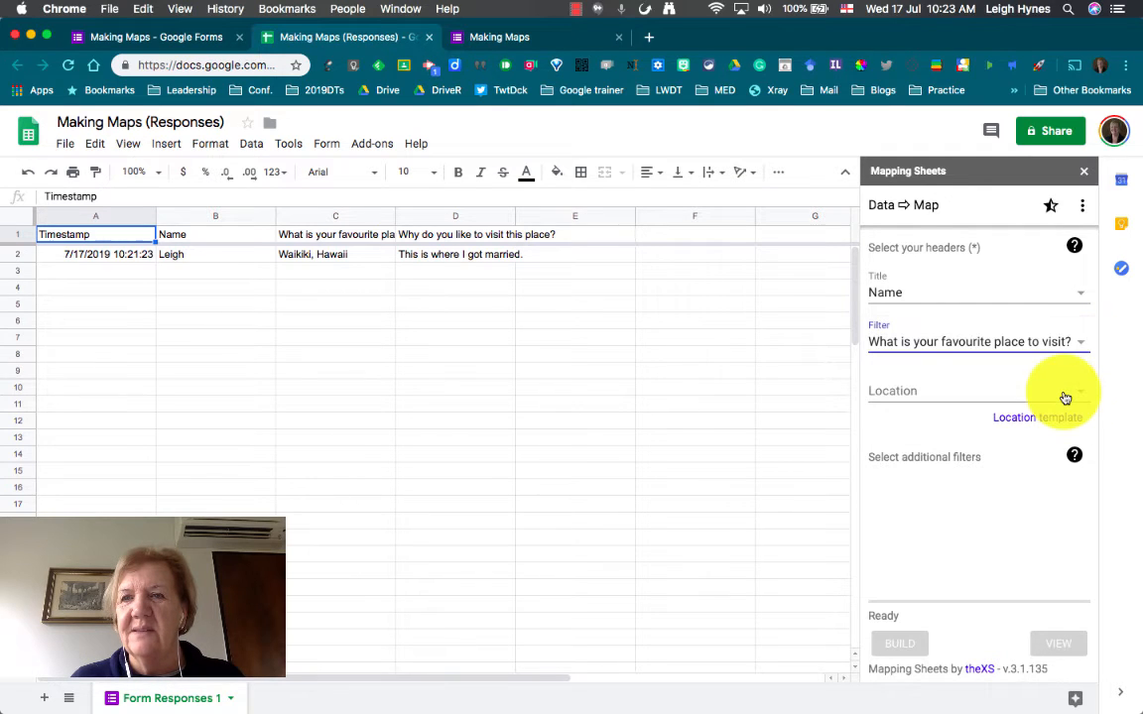
{"action": "left_click", "coordinate": [1077, 347]}
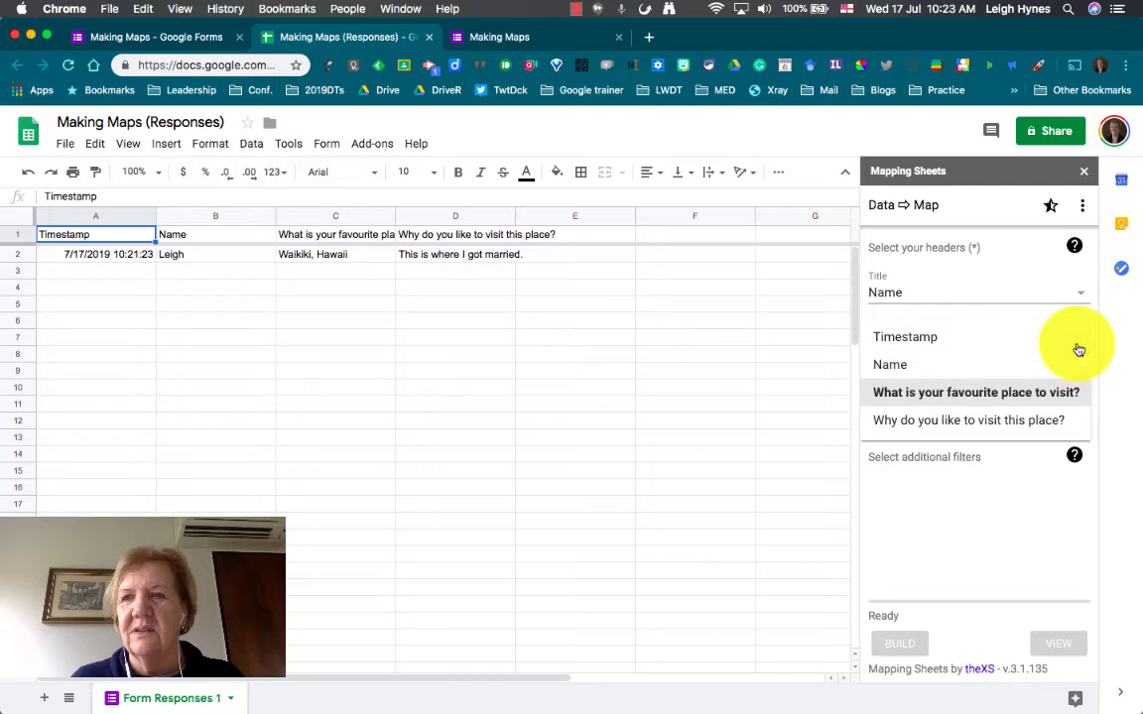
{"action": "left_click", "coordinate": [1054, 421]}
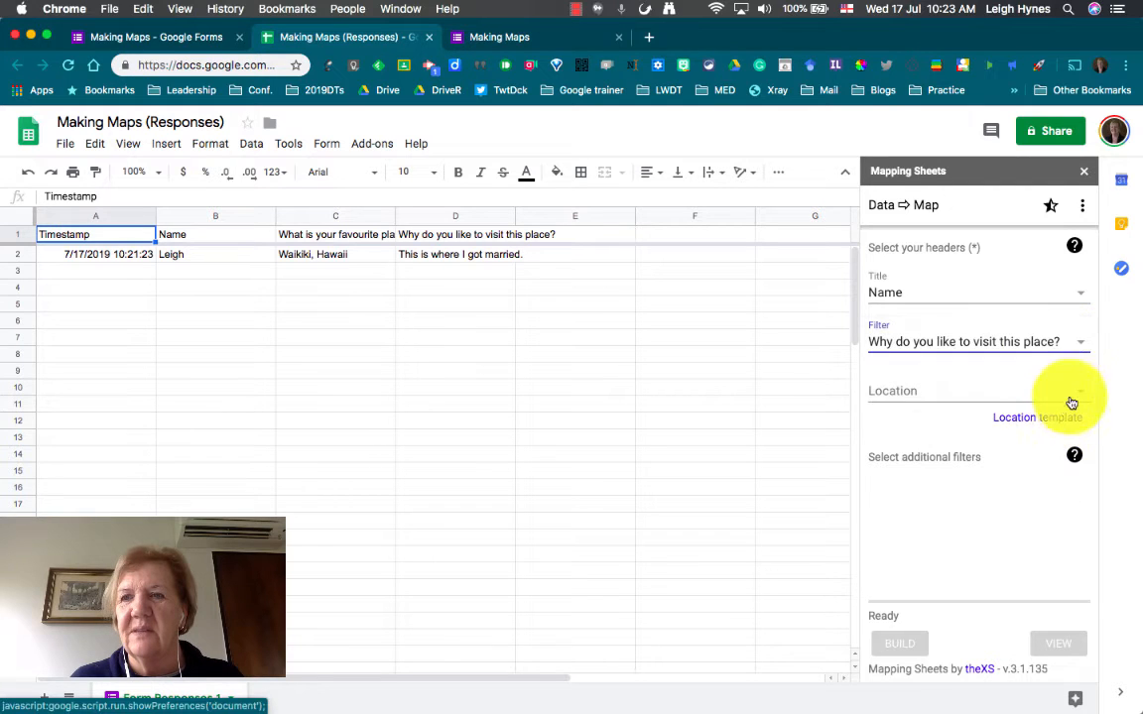
{"action": "left_click", "coordinate": [1080, 396]}
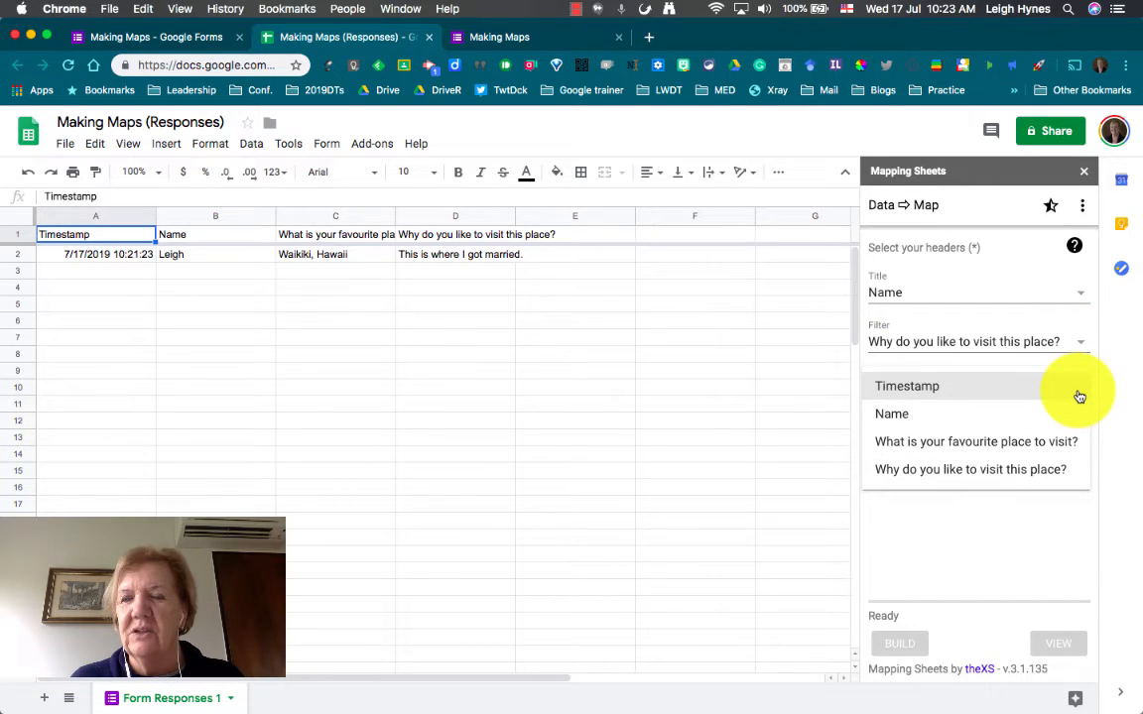
{"action": "left_click", "coordinate": [1058, 450]}
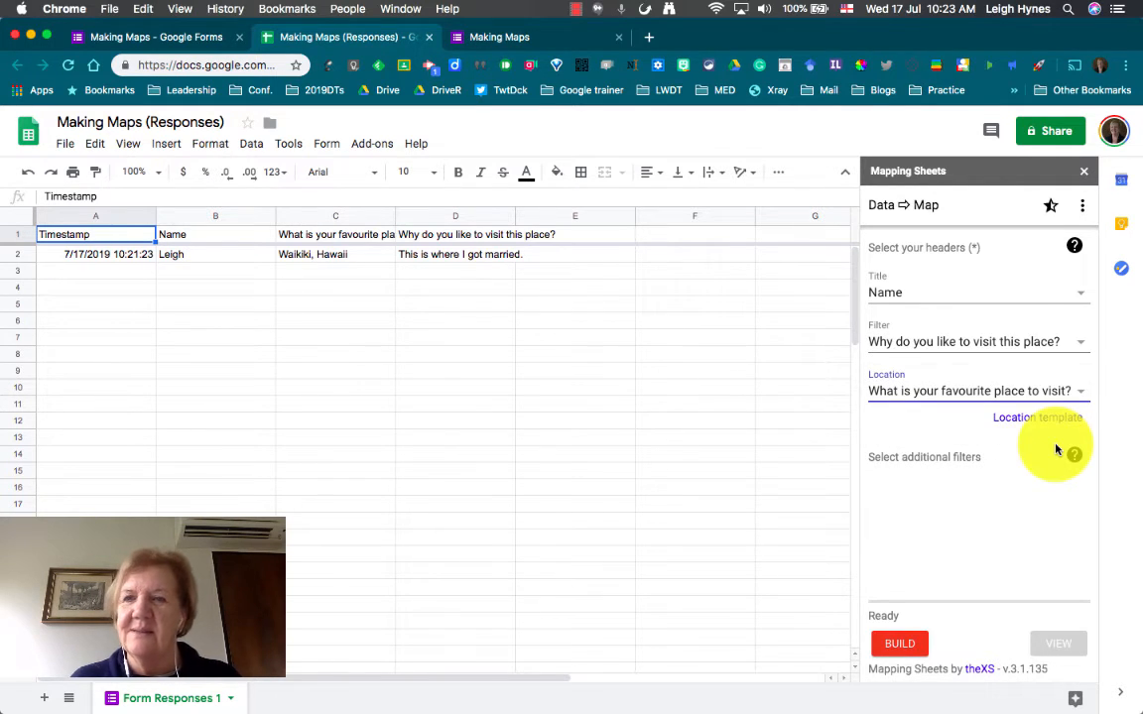
{"action": "left_click", "coordinate": [904, 645]}
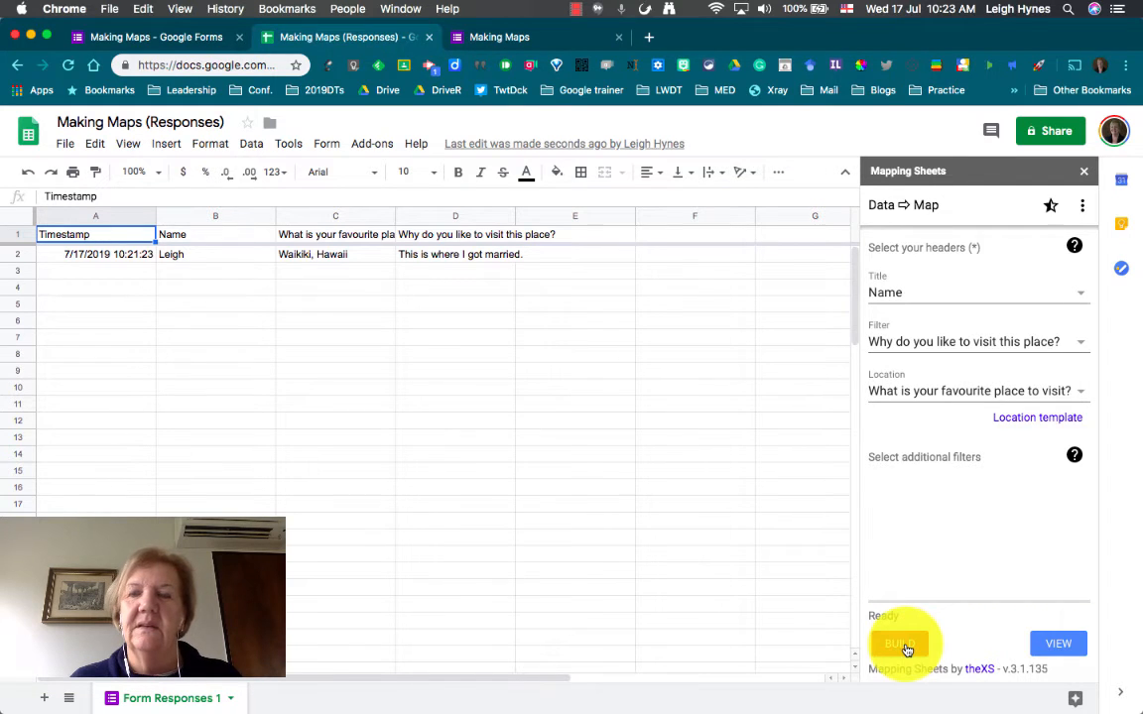
{"action": "left_click", "coordinate": [1059, 645]}
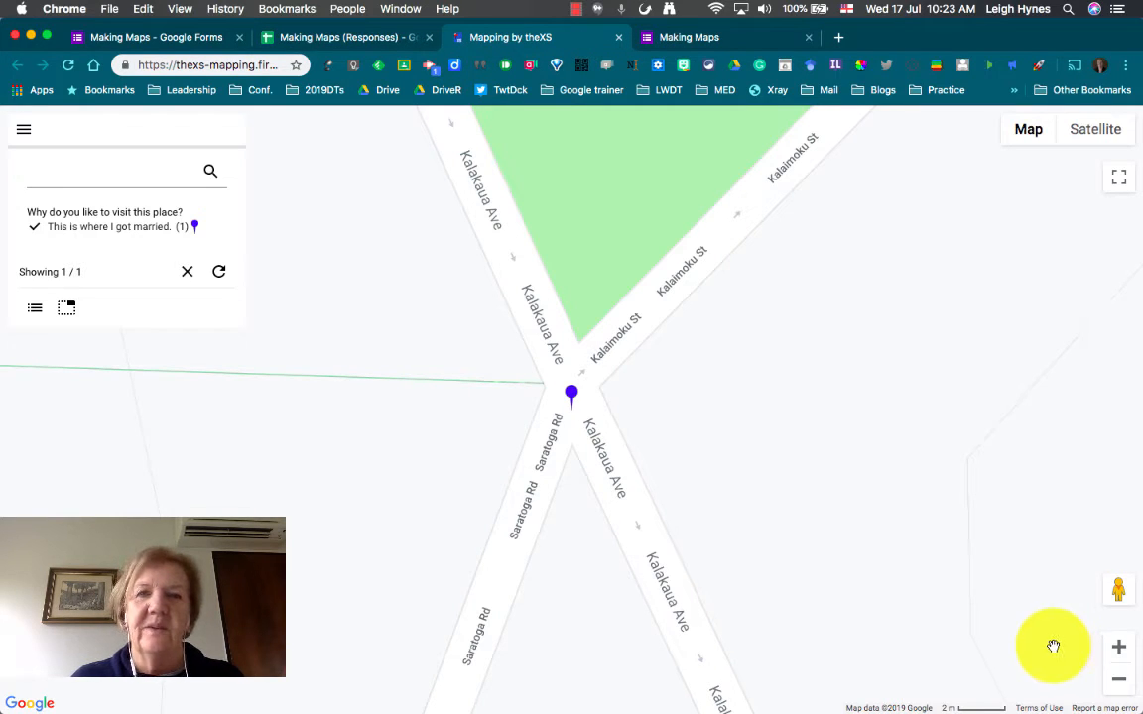
- Examine where the Waikiki response's pin lies on the map and read its details
{"action": "left_click", "coordinate": [1119, 685]}
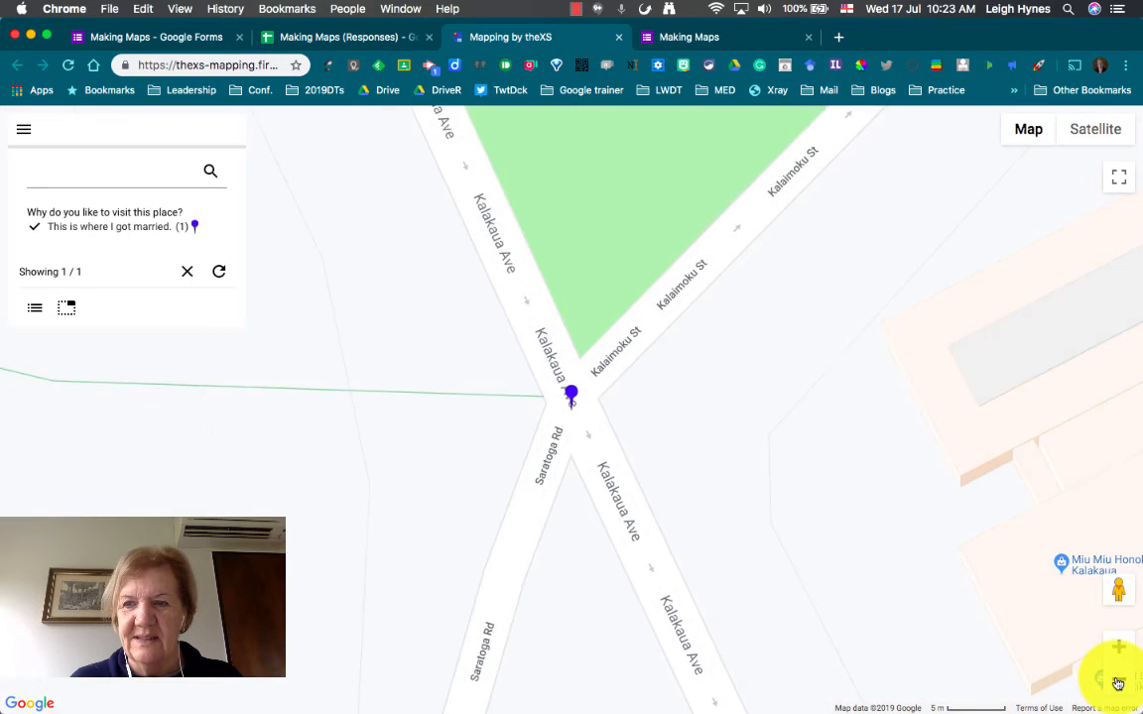
{"action": "left_click", "coordinate": [1119, 685]}
{"action": "left_click", "coordinate": [1119, 685]}
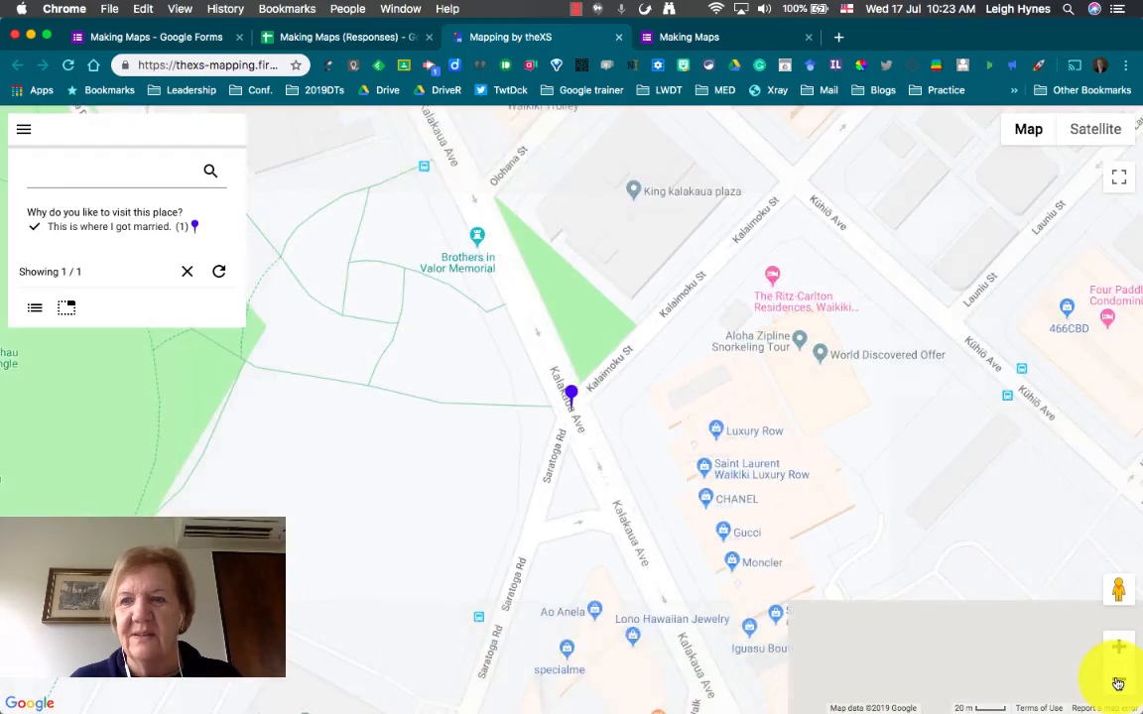
{"action": "left_click", "coordinate": [1119, 685]}
{"action": "left_click", "coordinate": [1119, 684]}
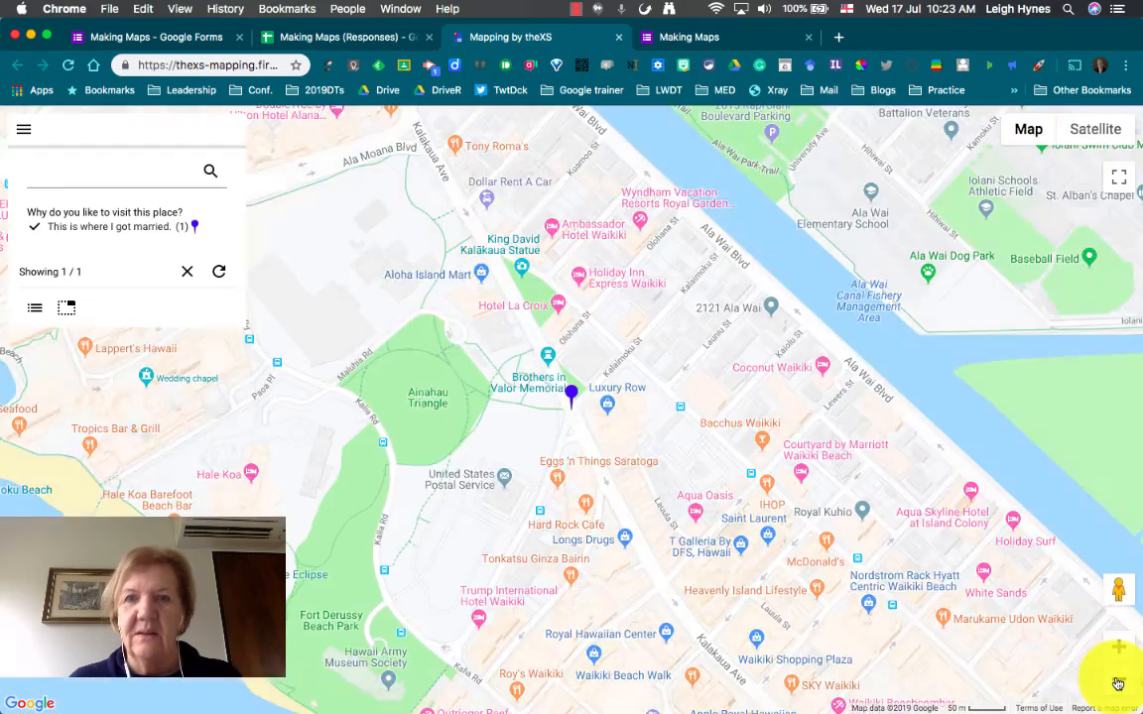
{"action": "left_click", "coordinate": [1118, 685]}
{"action": "left_click", "coordinate": [1118, 685]}
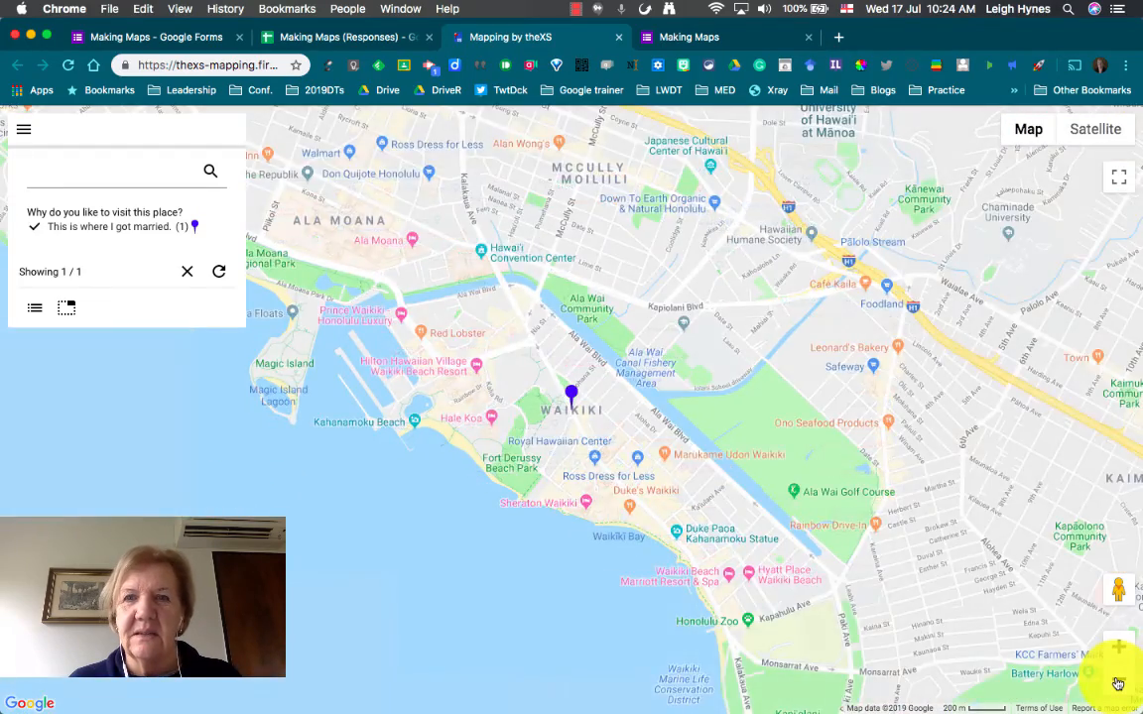
{"action": "left_click", "coordinate": [1118, 685]}
{"action": "left_click", "coordinate": [1119, 685]}
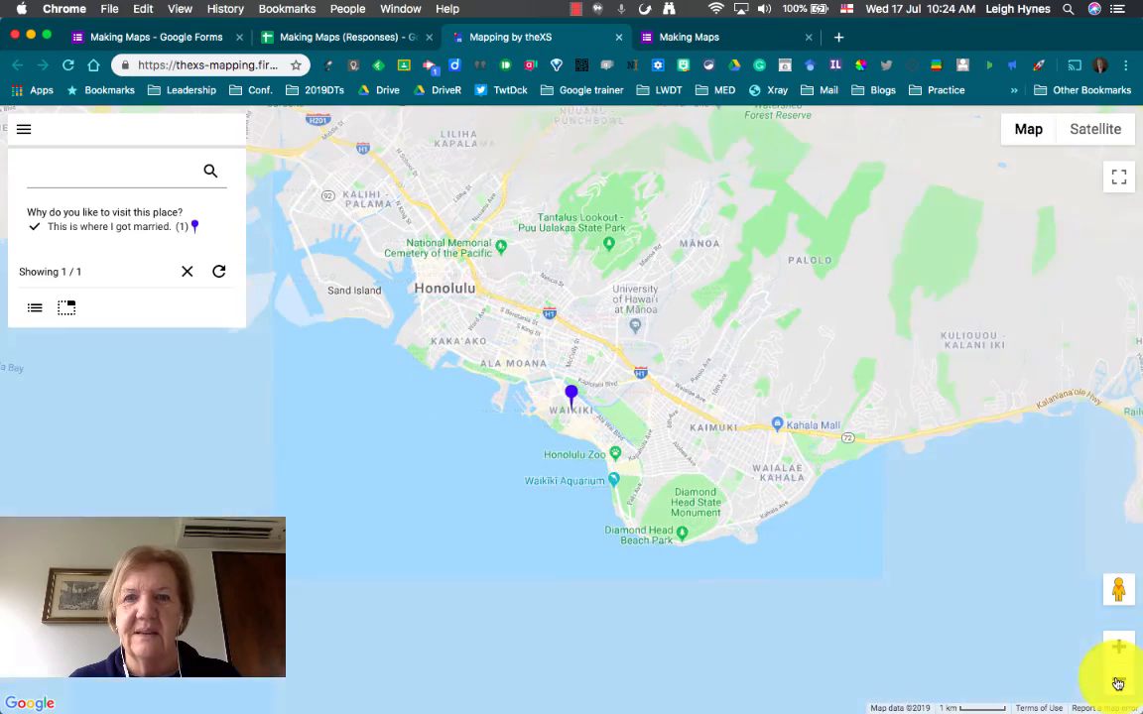
{"action": "left_click", "coordinate": [1118, 685]}
{"action": "left_click", "coordinate": [1118, 685]}
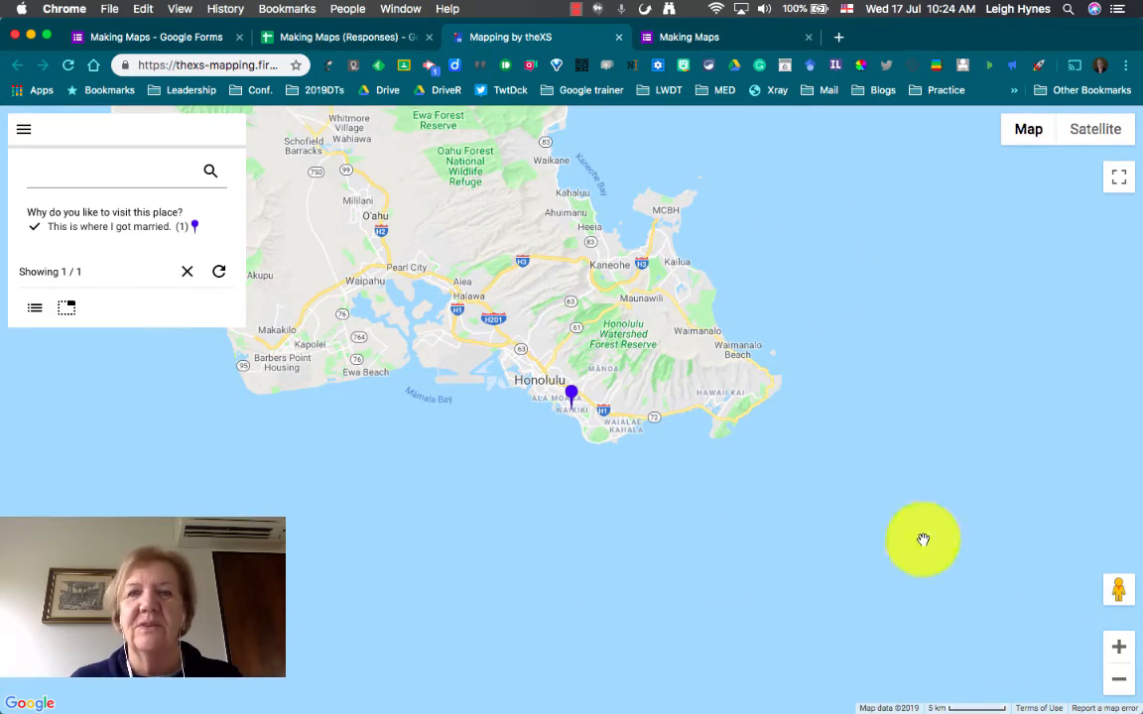
{"action": "left_click", "coordinate": [574, 399]}
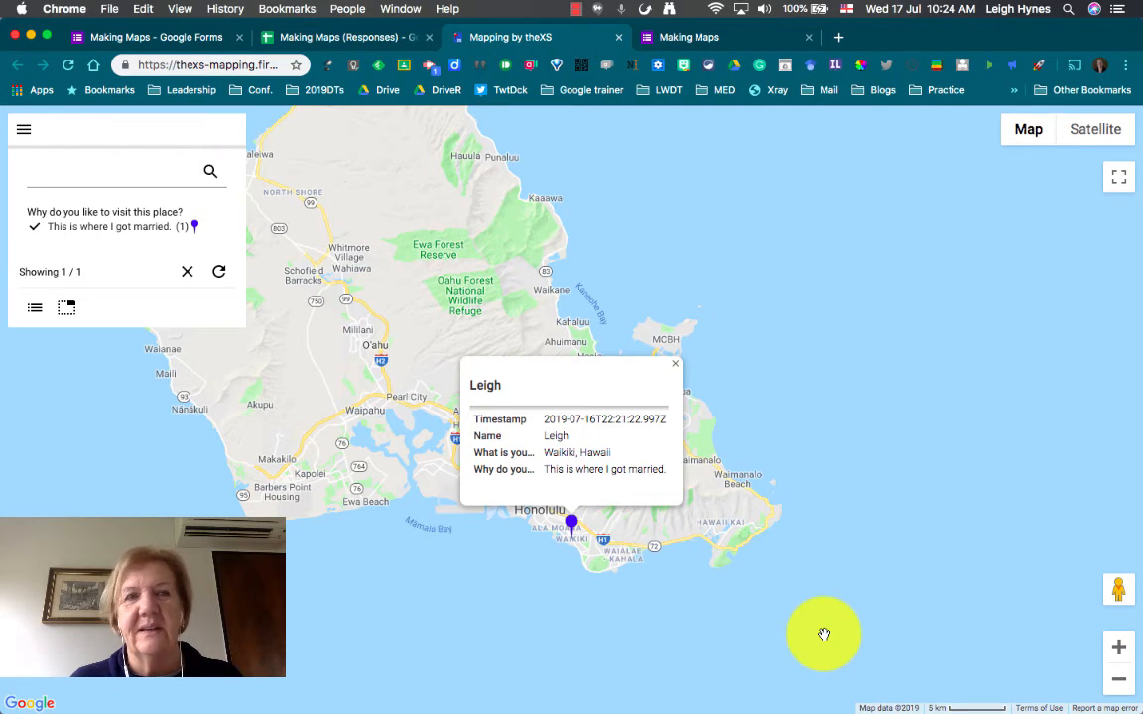
{"action": "left_click", "coordinate": [824, 634]}
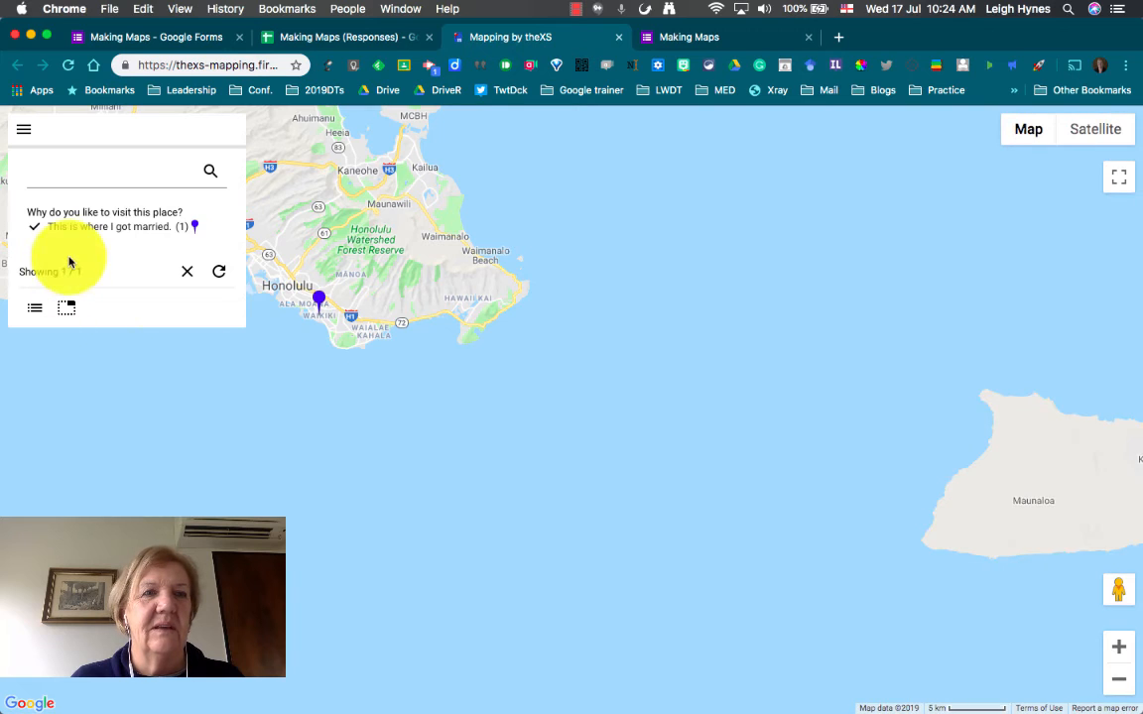
{"action": "left_click", "coordinate": [23, 133]}
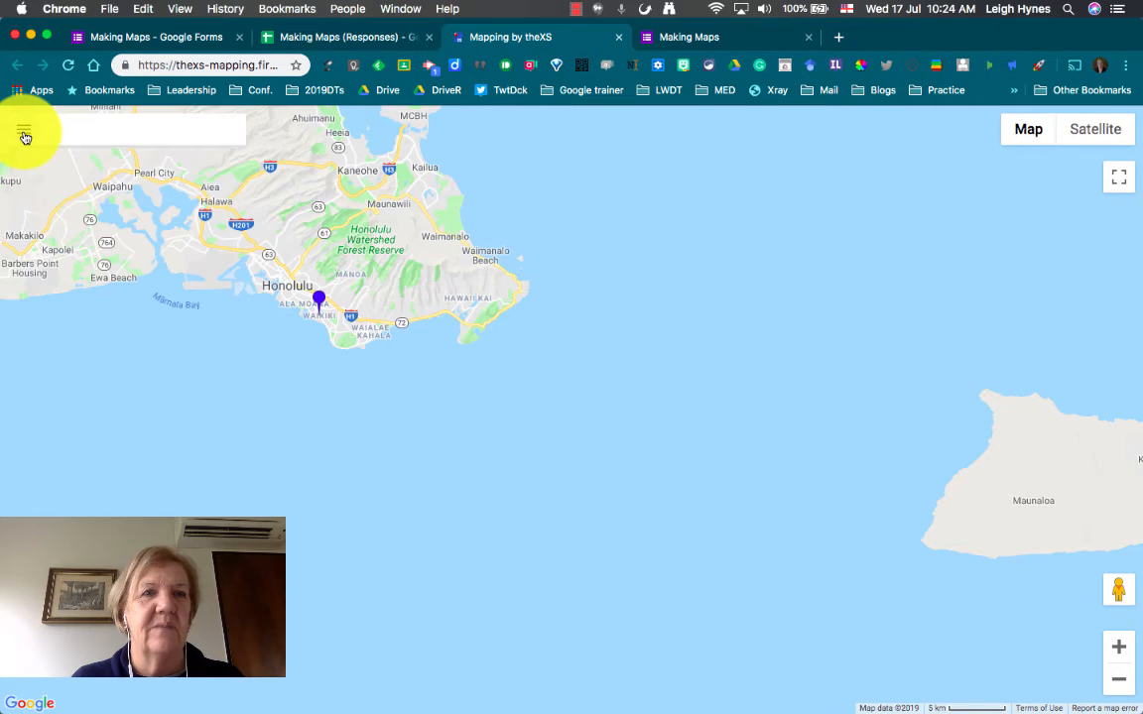
{"action": "left_click", "coordinate": [24, 135]}
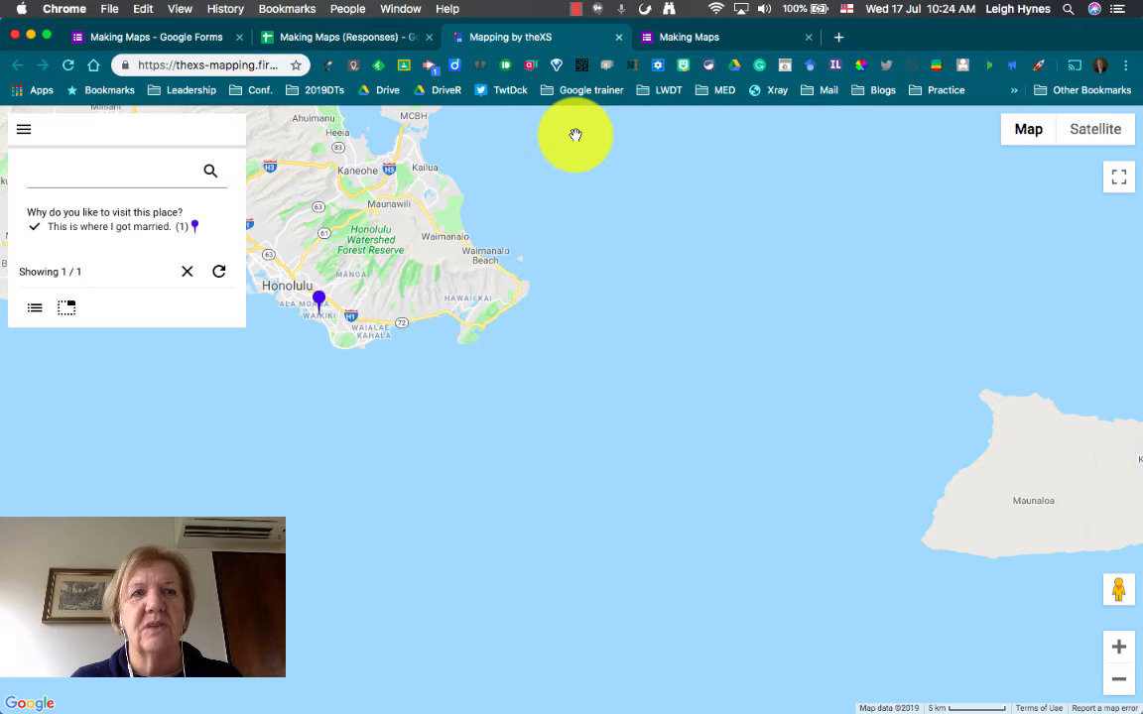
{"action": "scroll", "coordinate": [576, 133], "scroll_direction": "up", "scroll_amount": 5}
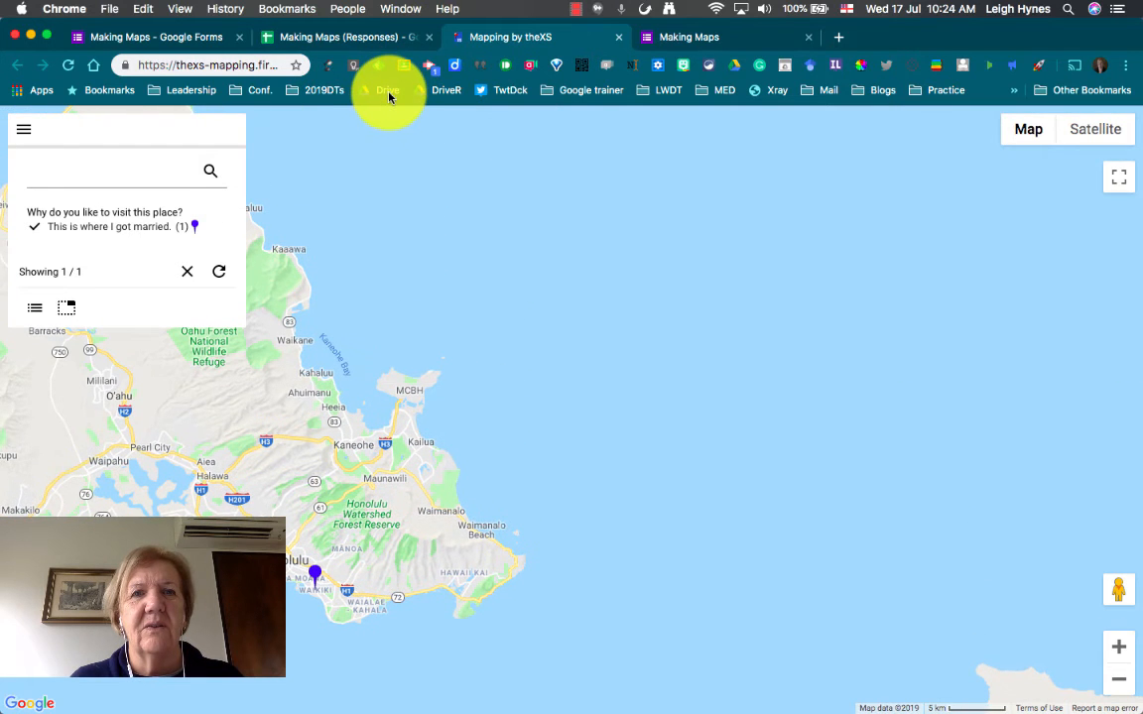
{"action": "left_click", "coordinate": [389, 95]}
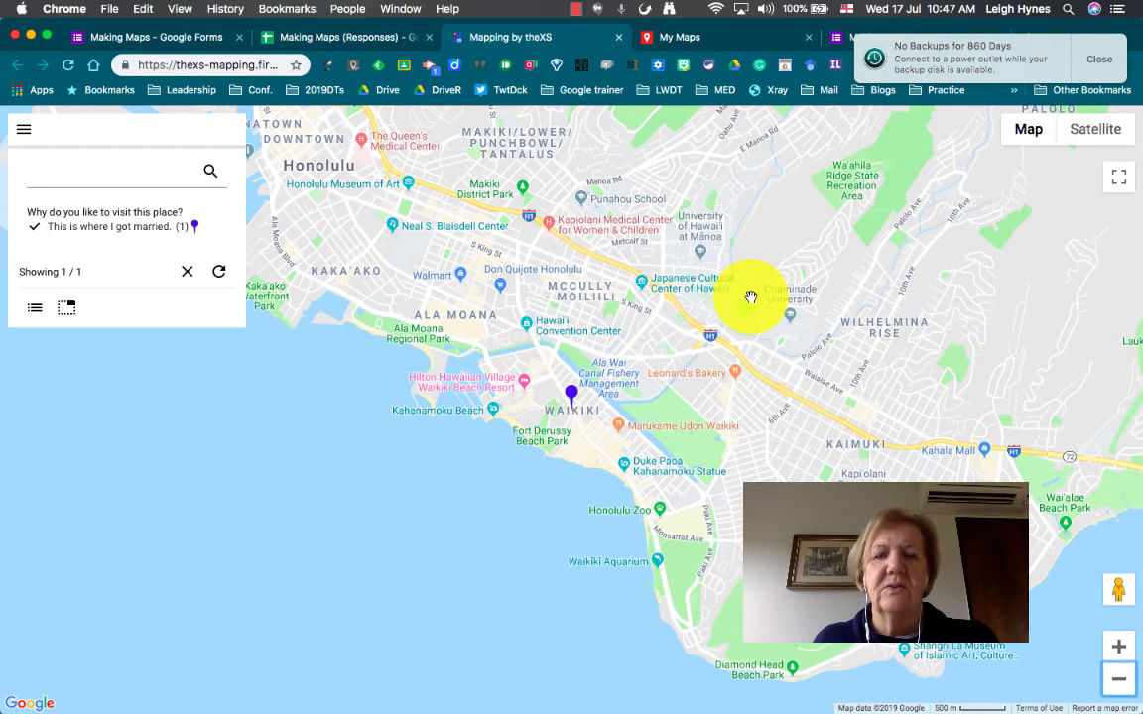
- Create a new map in Google My Maps titled "Making Maps" with the description "Making a map using data from sheet."
{"action": "left_click", "coordinate": [695, 38]}
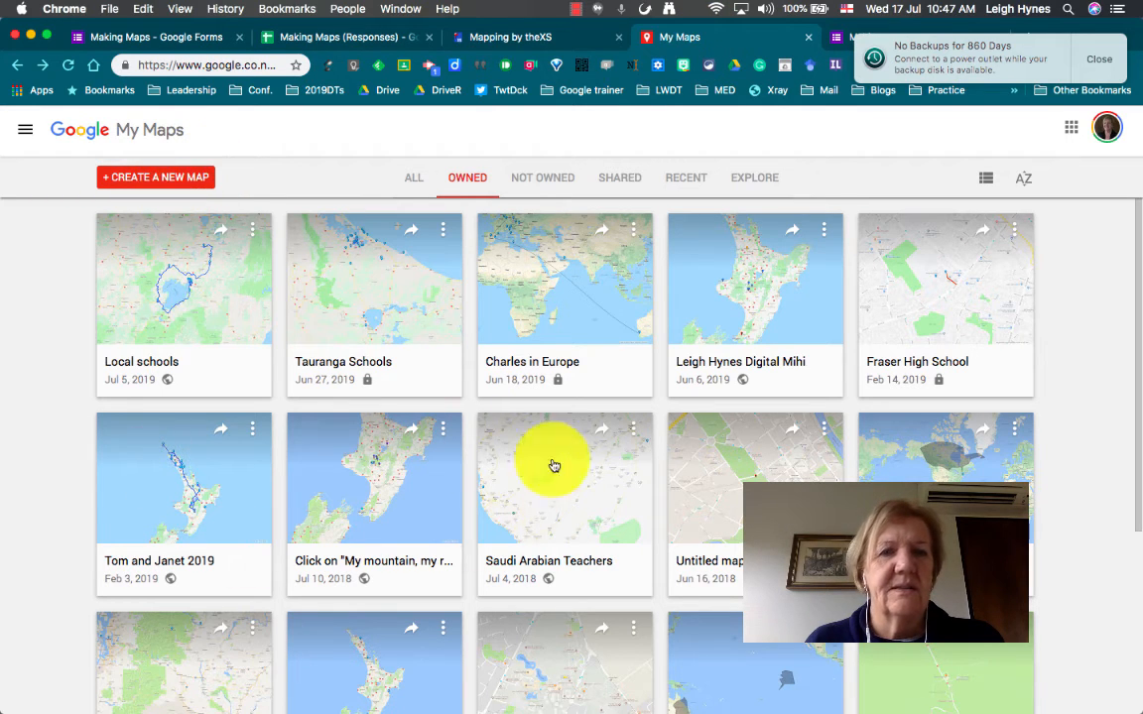
{"action": "left_click", "coordinate": [174, 186]}
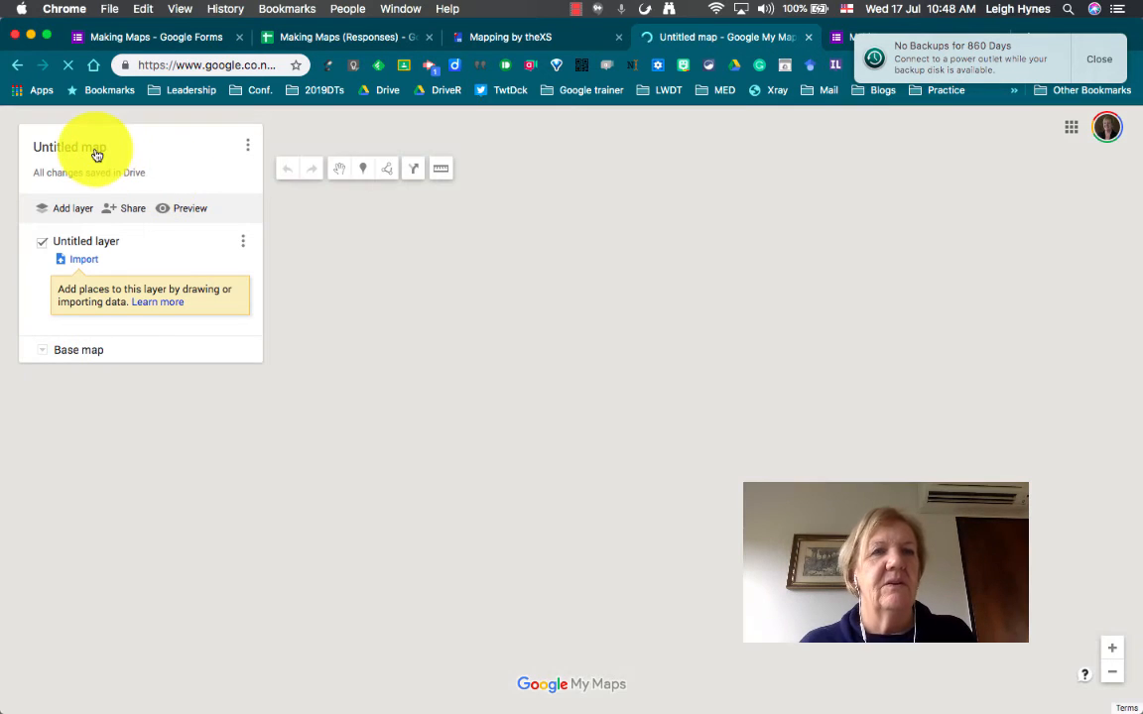
{"action": "left_click", "coordinate": [95, 151]}
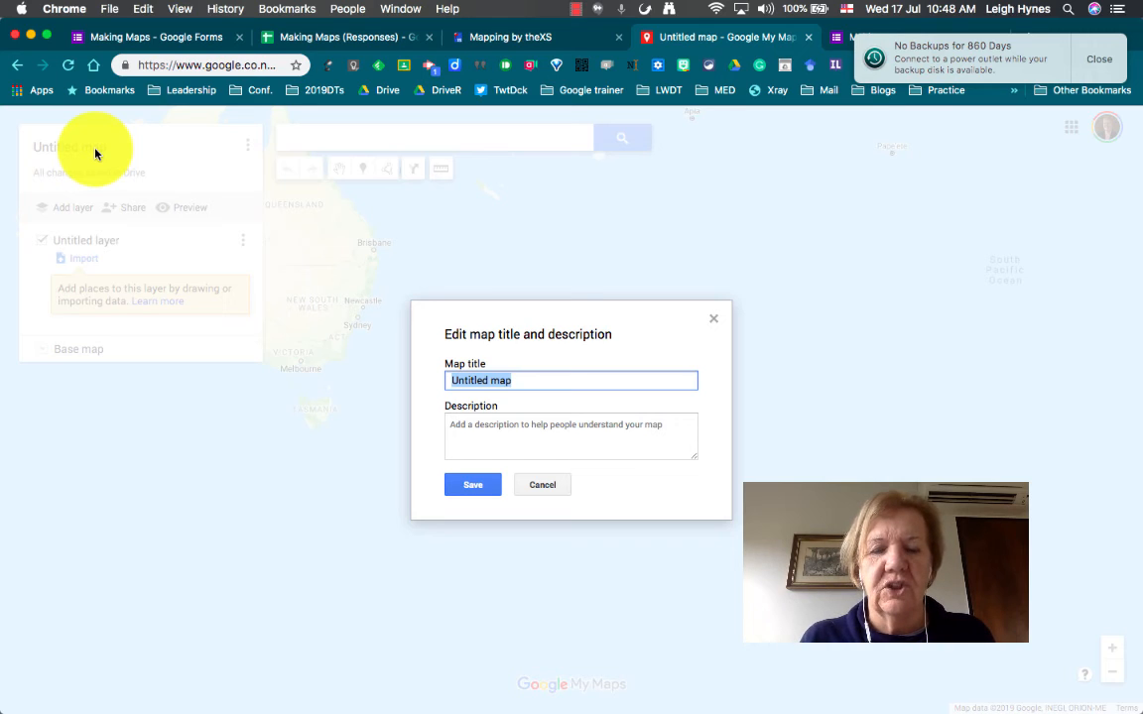
{"action": "type", "text": "Making M"}
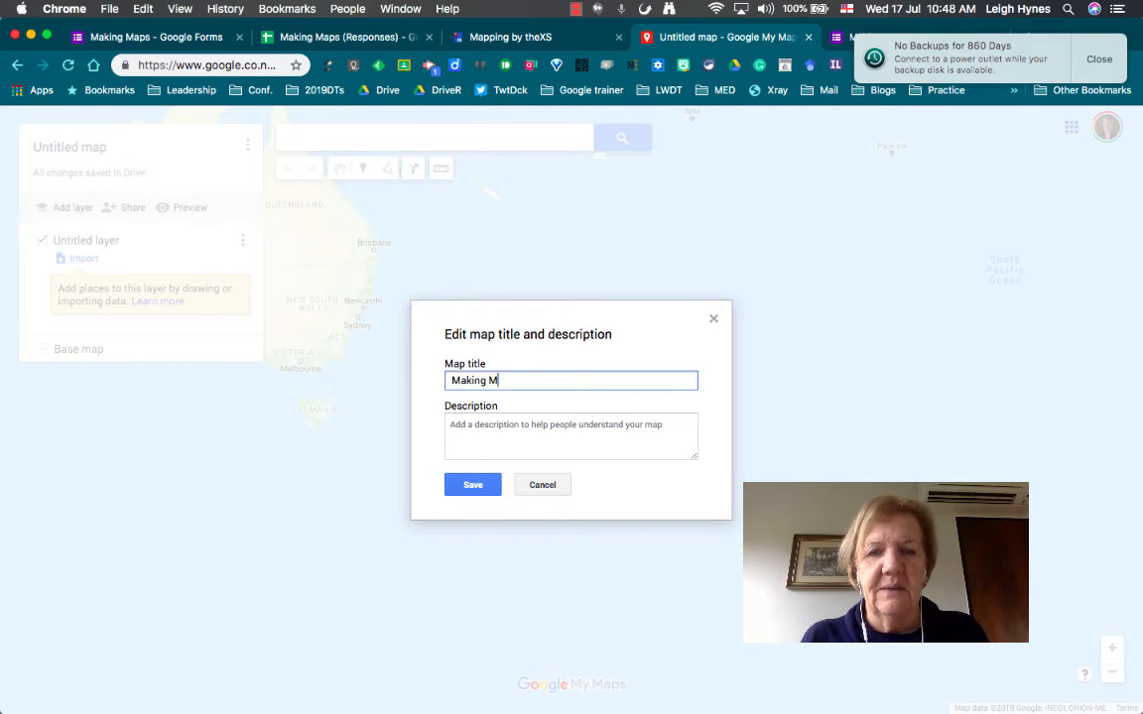
{"action": "type", "text": "aps"}
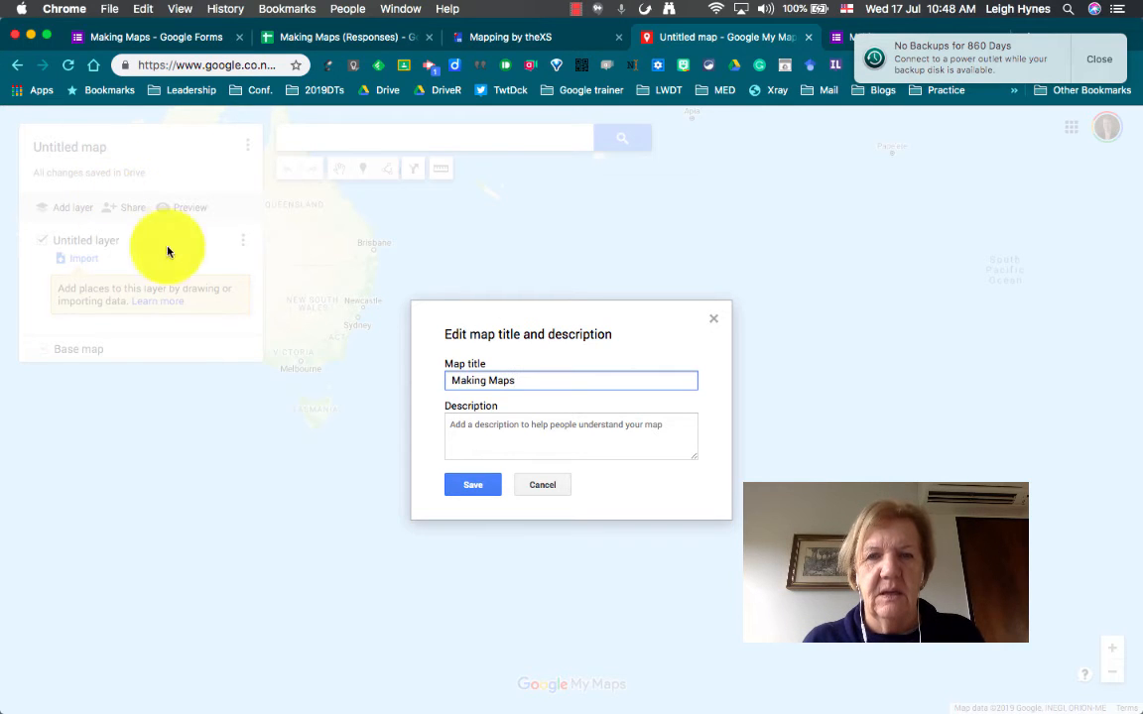
{"action": "left_click", "coordinate": [469, 432]}
{"action": "type", "text": "Usin"}
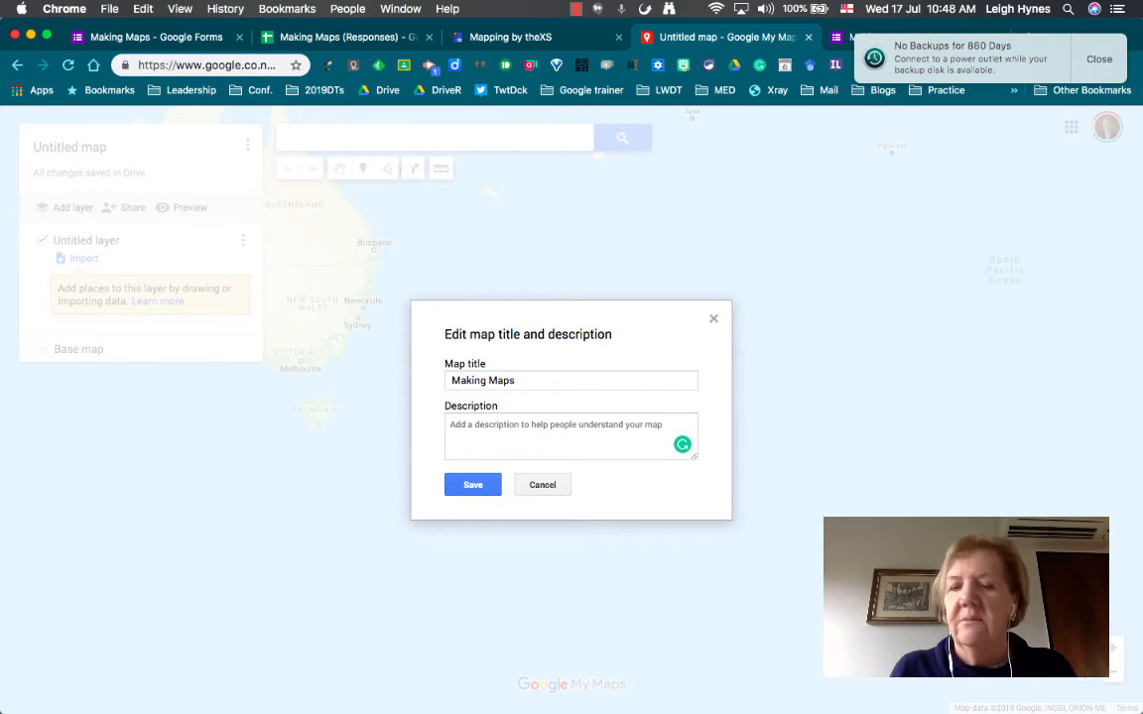
{"action": "type", "text": "Maki"}
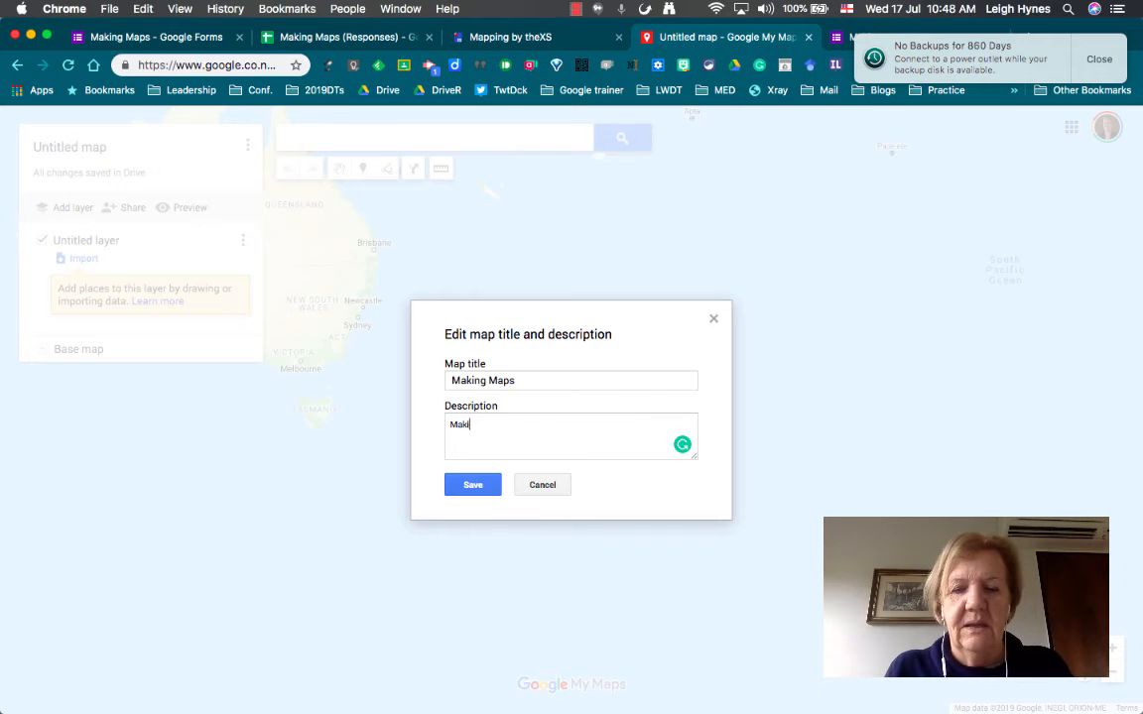
{"action": "type", "text": "ng a map using data from sheet."}
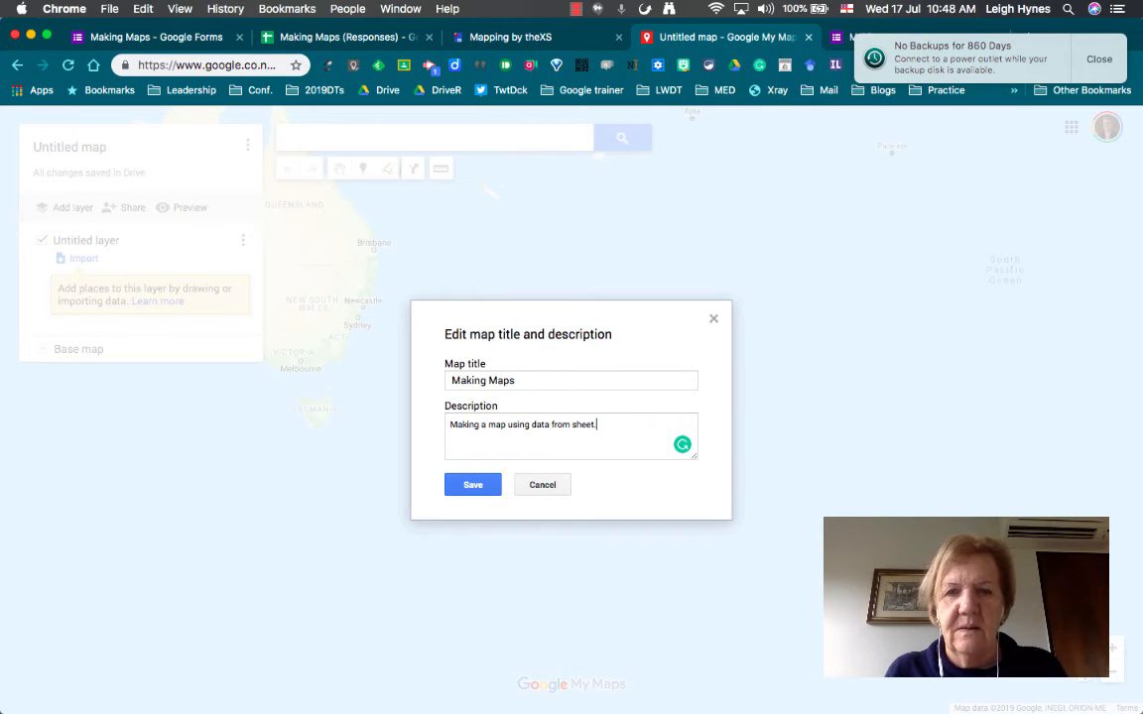
{"action": "left_click", "coordinate": [475, 485]}
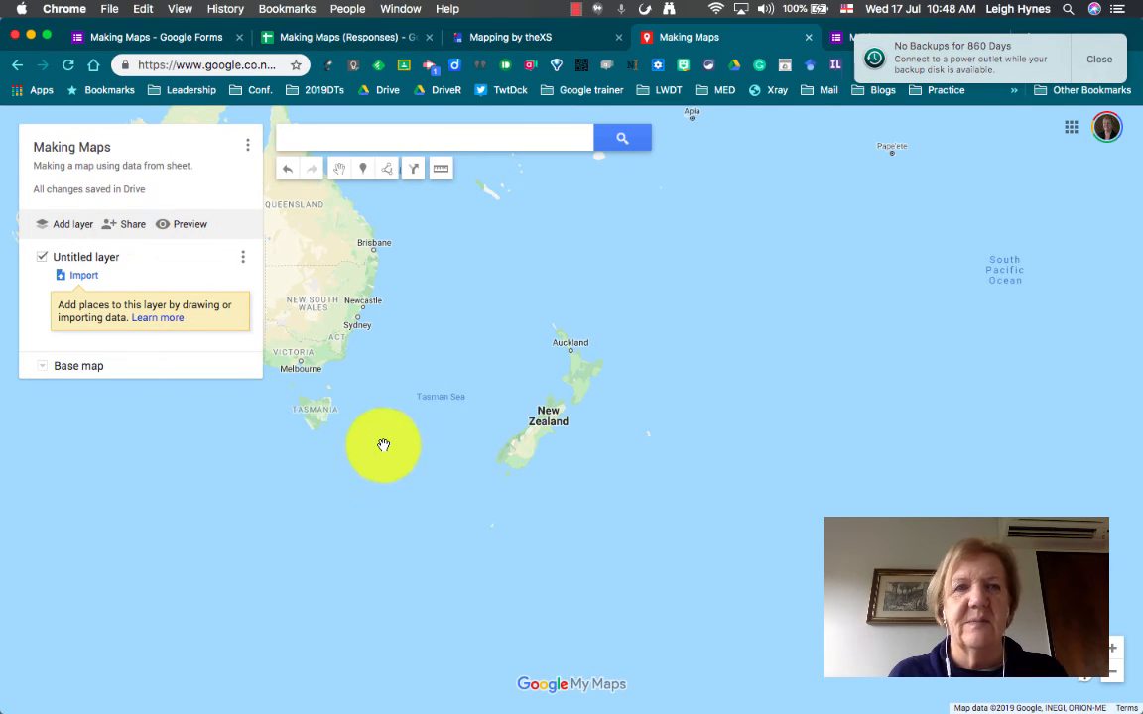
- Import the "Making Maps (Responses)" spreadsheet from the recent Drive files into the untitled layer
{"action": "left_click", "coordinate": [86, 280]}
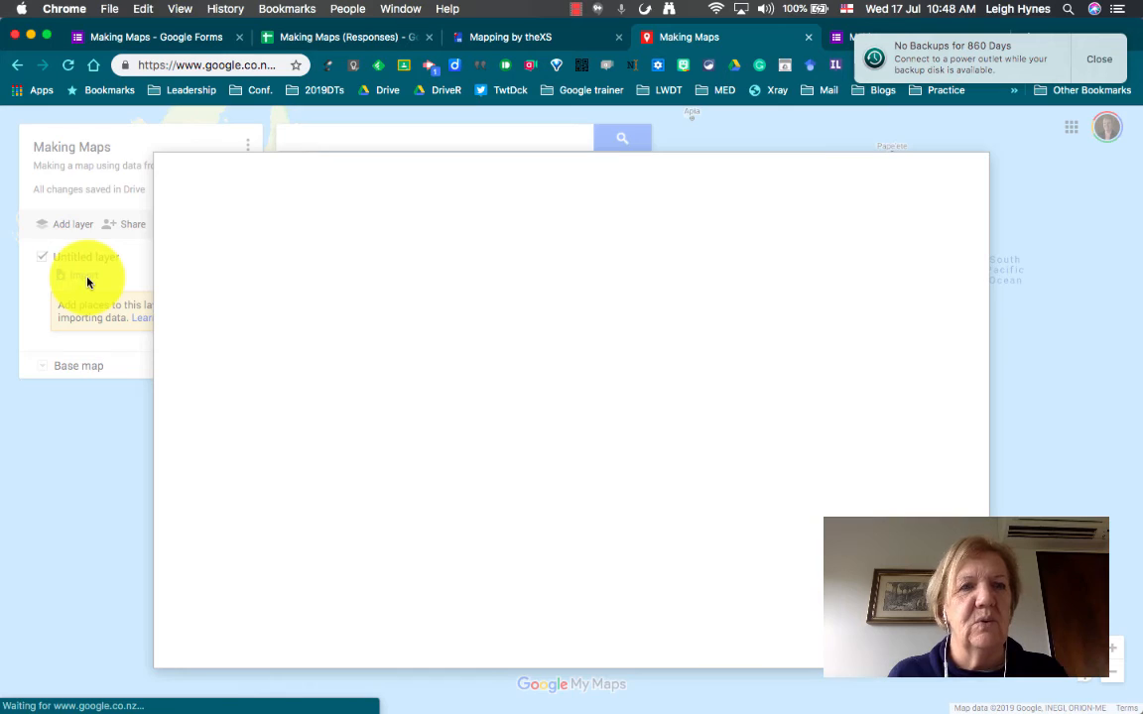
{"action": "left_click", "coordinate": [286, 221]}
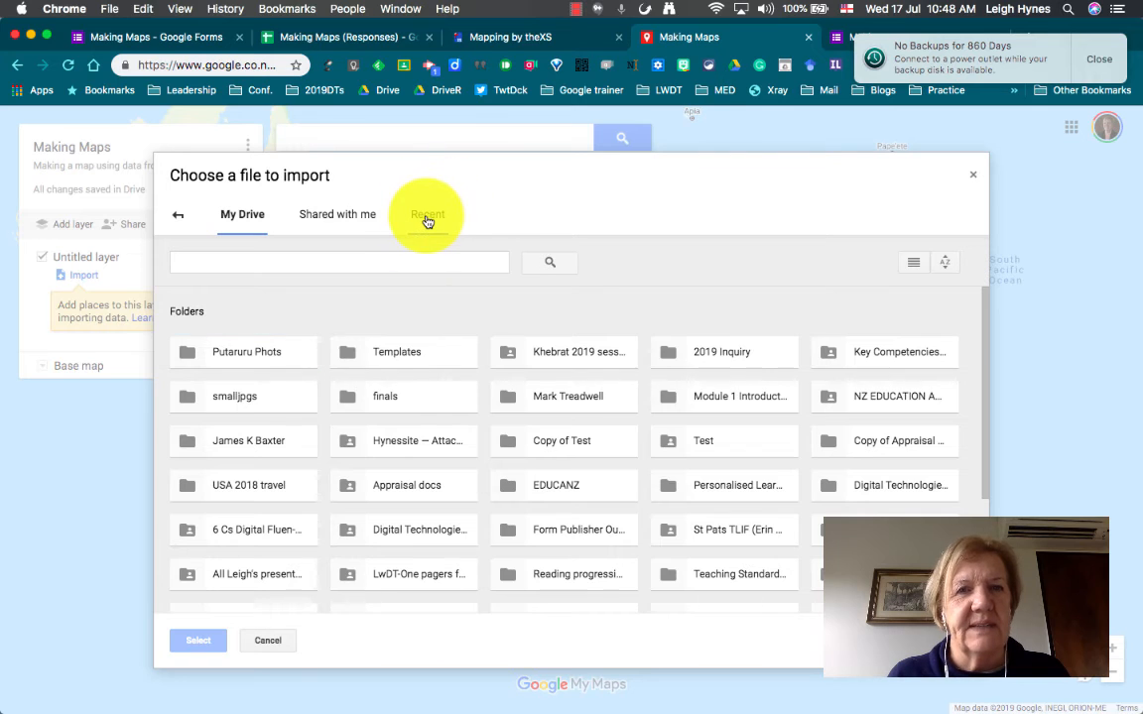
{"action": "left_click", "coordinate": [427, 220]}
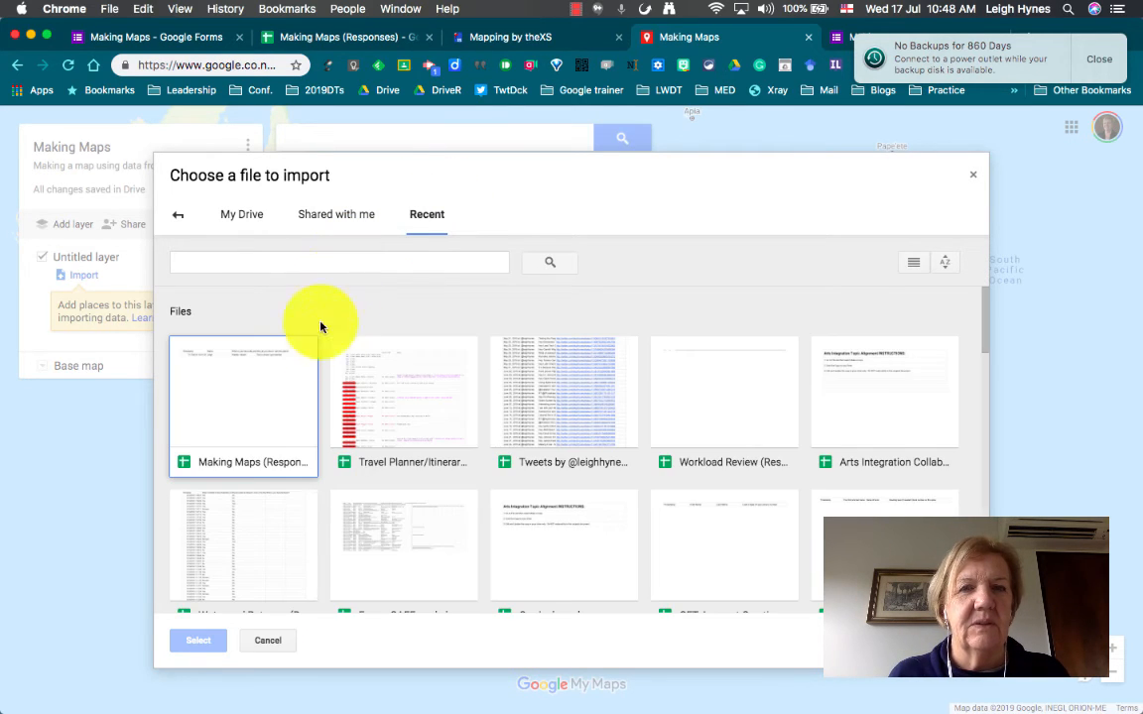
{"action": "left_click", "coordinate": [271, 425]}
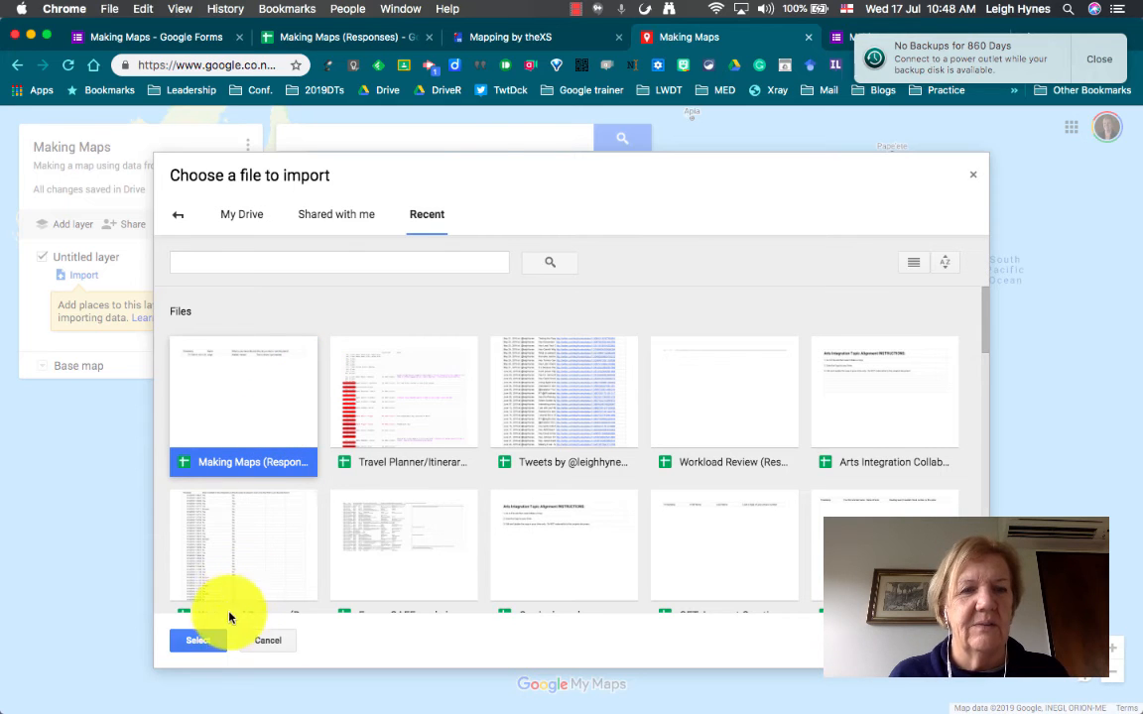
{"action": "left_click", "coordinate": [200, 642]}
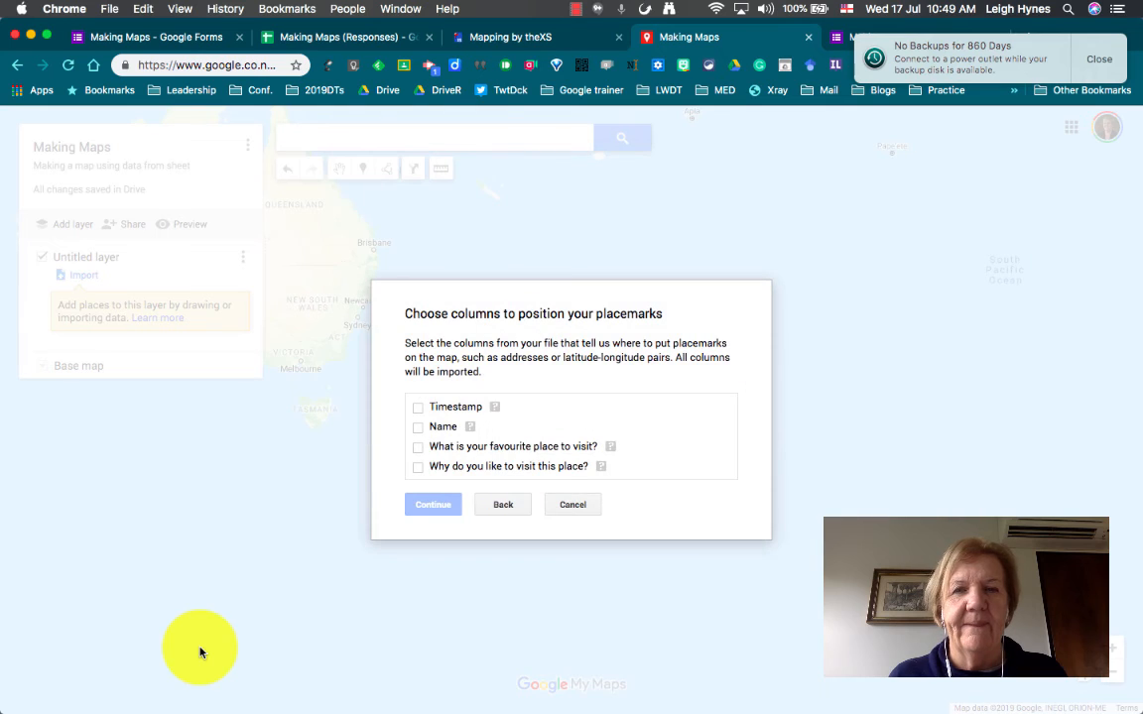
- Position the imported placemarks by Name, "What is your favourite place to visit?" and "Why do you like to visit this place?", and title them by Name
{"action": "left_click", "coordinate": [417, 427]}
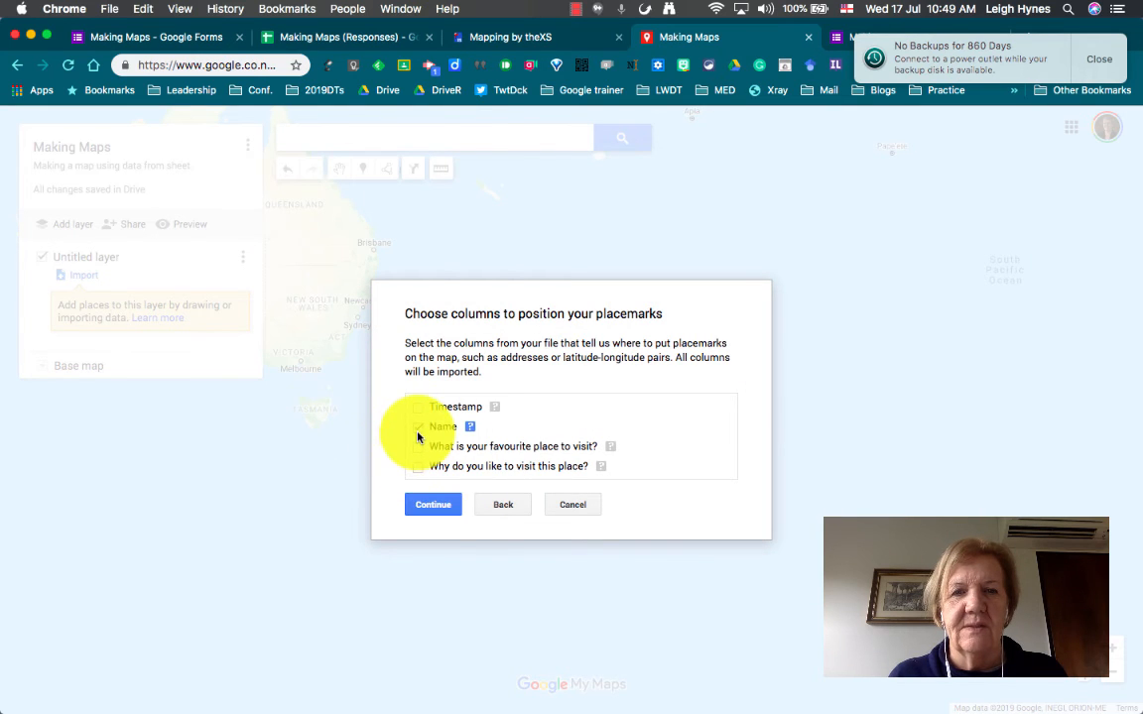
{"action": "left_click", "coordinate": [418, 447]}
{"action": "left_click", "coordinate": [418, 467]}
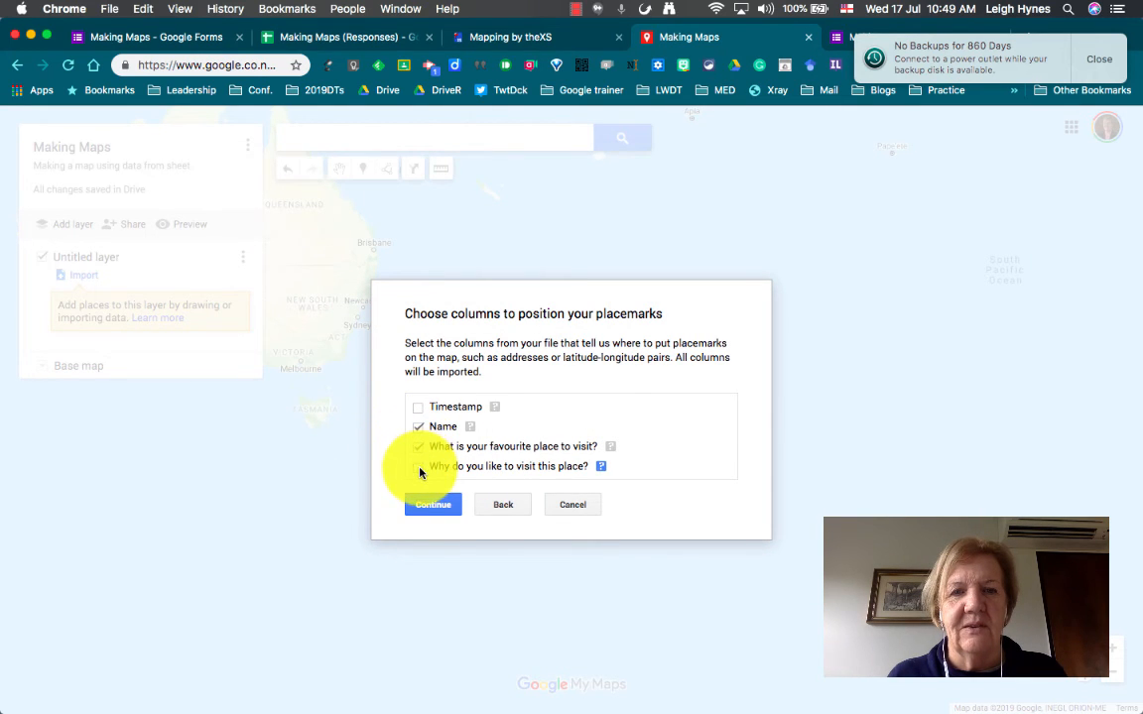
{"action": "left_click", "coordinate": [433, 505]}
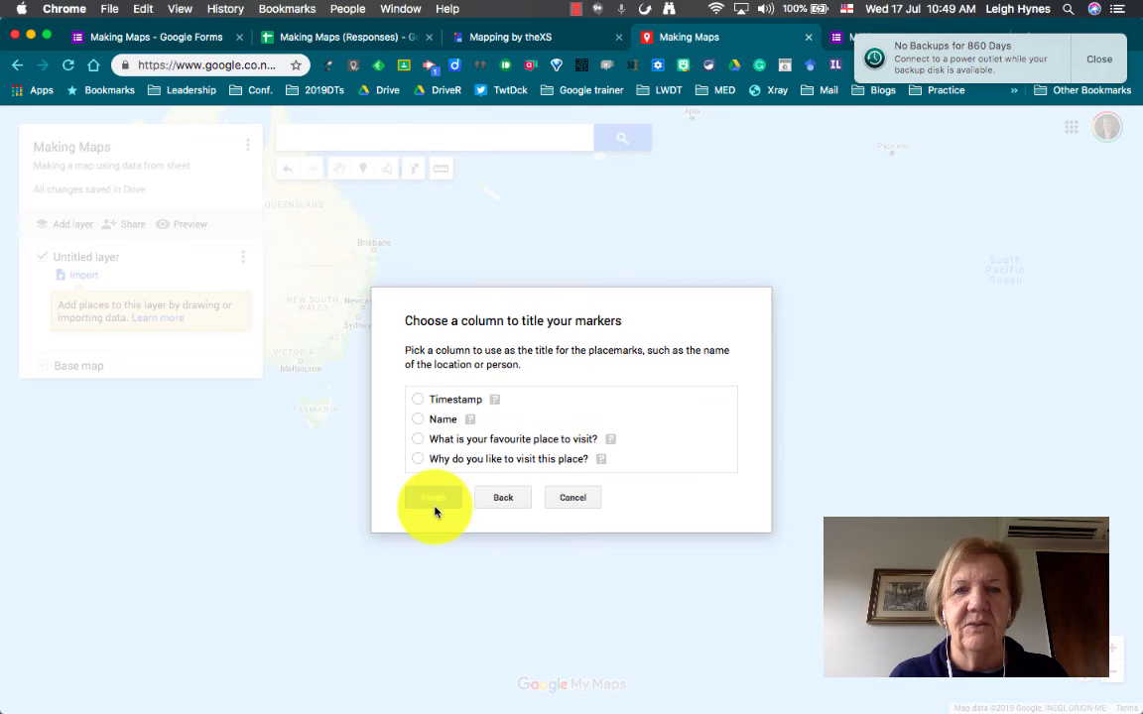
{"action": "left_click", "coordinate": [418, 420]}
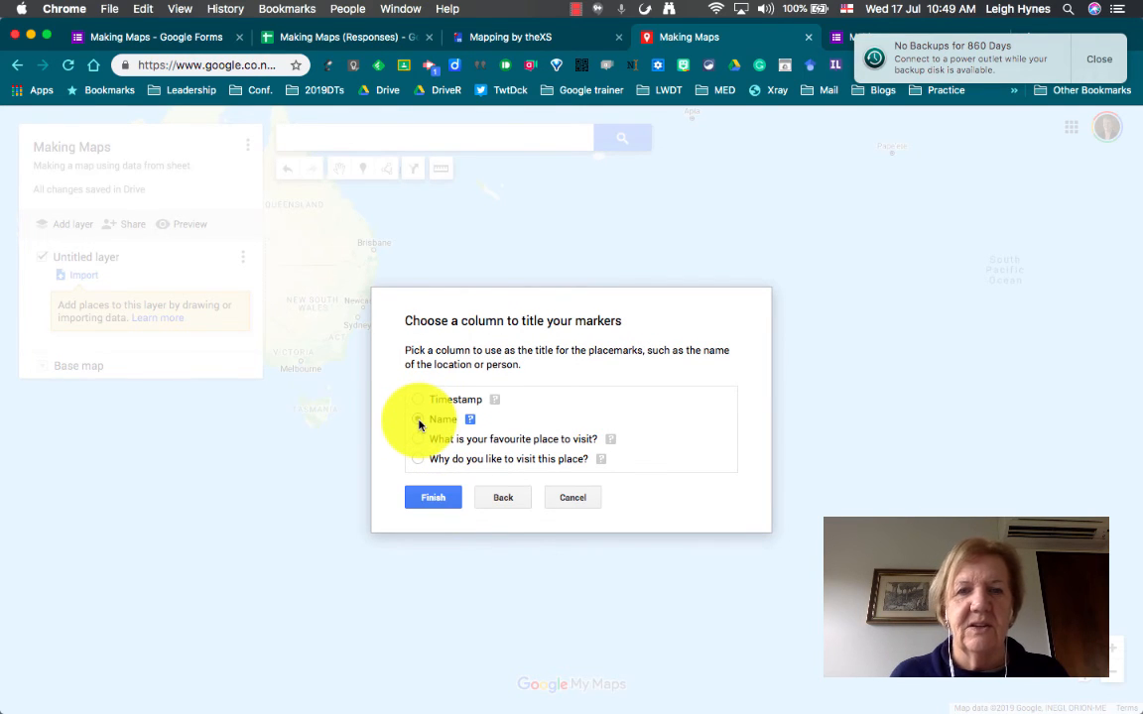
{"action": "left_click", "coordinate": [437, 505]}
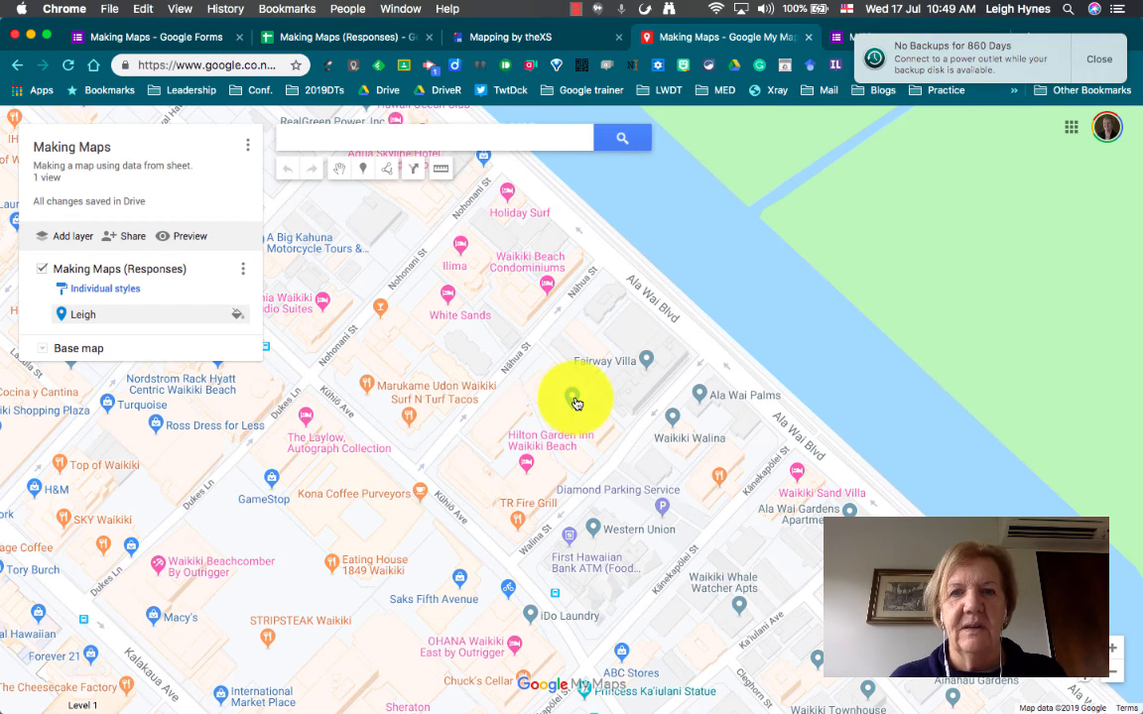
- Show the details of the imported Waikiki marker and recolour its pin dark pink
{"action": "left_click", "coordinate": [575, 401]}
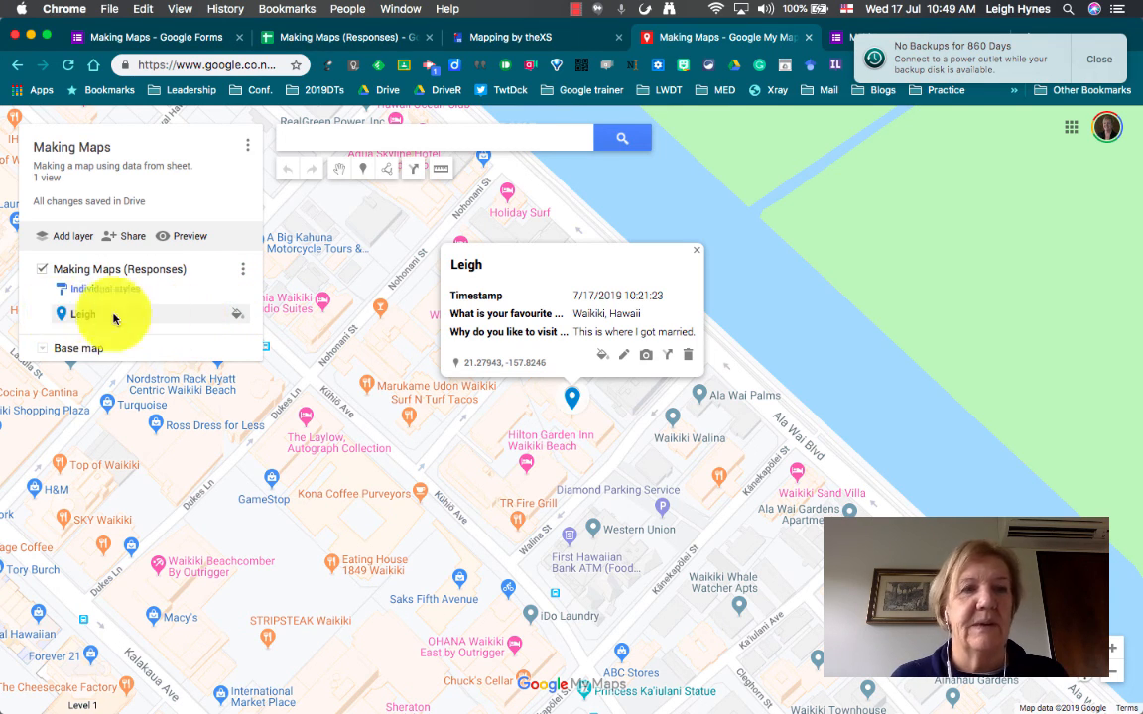
{"action": "left_click", "coordinate": [238, 315]}
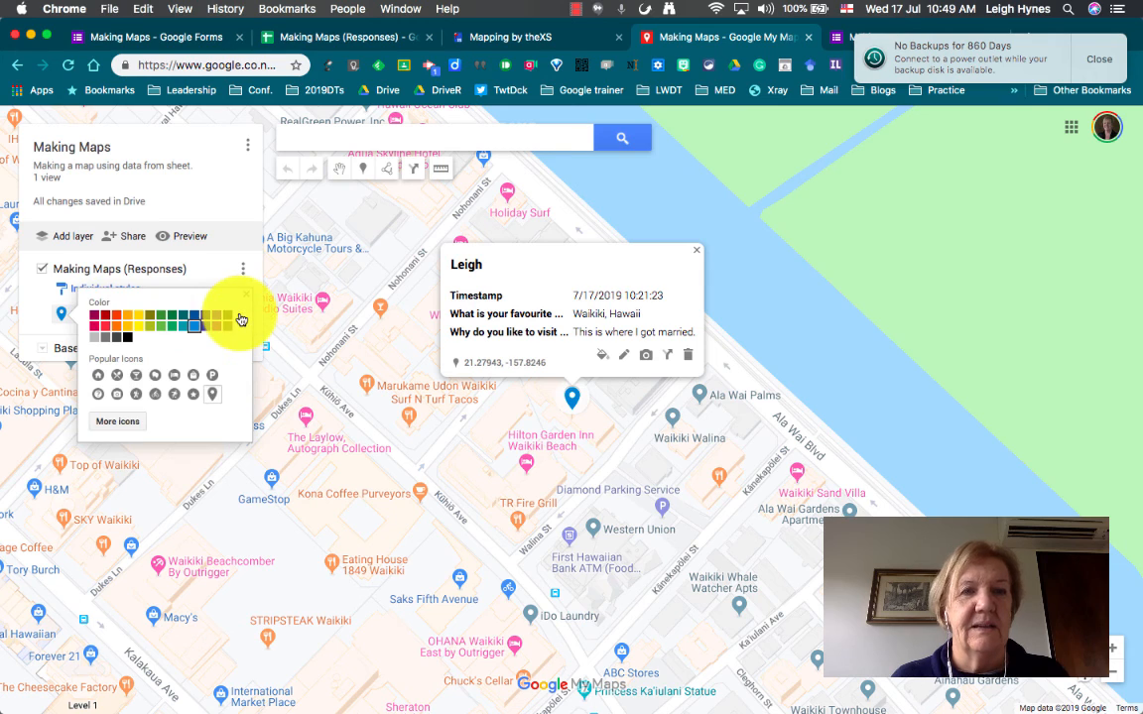
{"action": "left_click", "coordinate": [103, 324]}
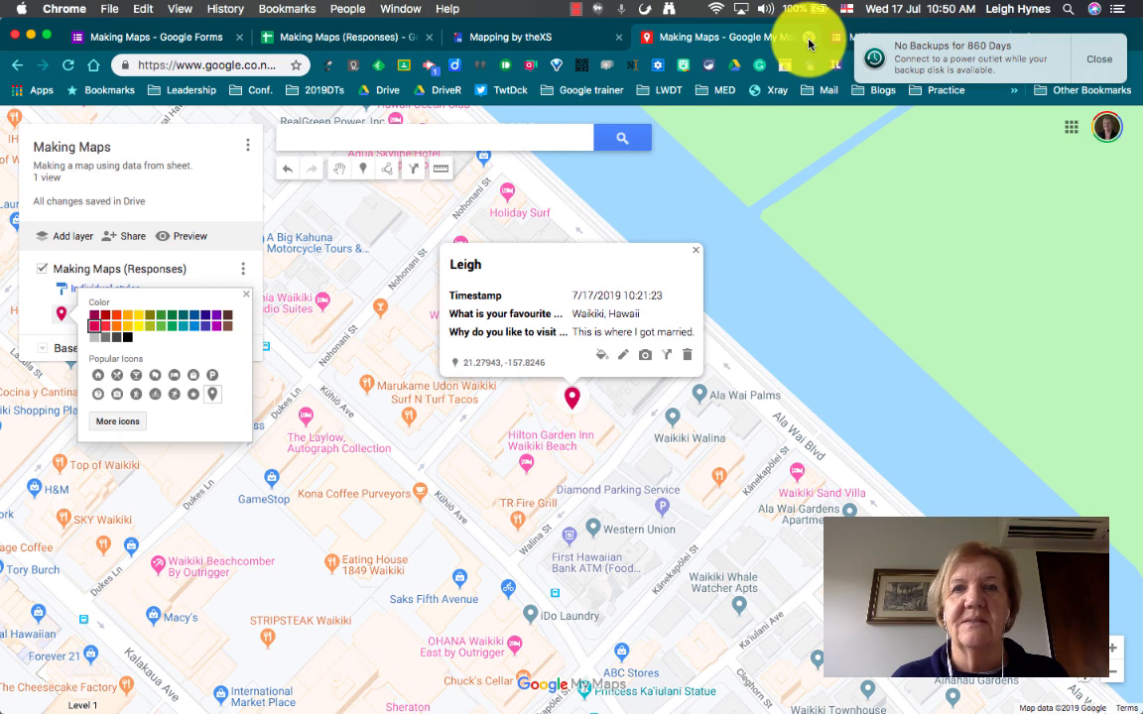
- Open Google Drive from the Google My Maps page
{"action": "left_click", "coordinate": [1073, 134]}
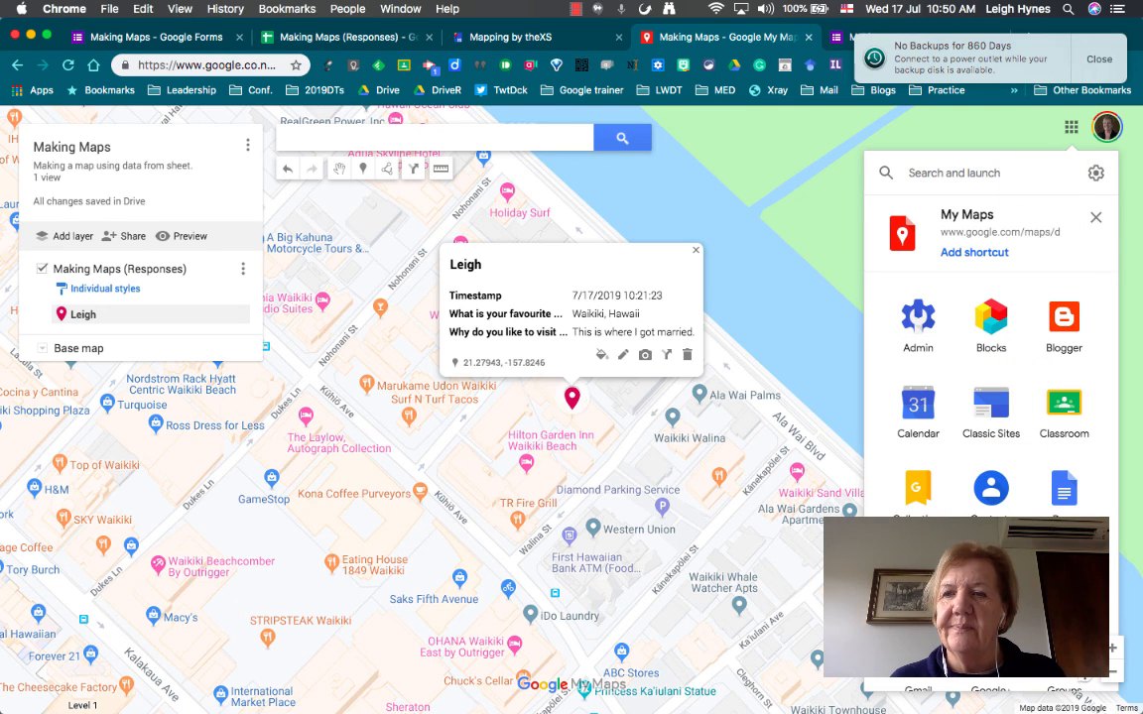
{"action": "left_click", "coordinate": [918, 575]}
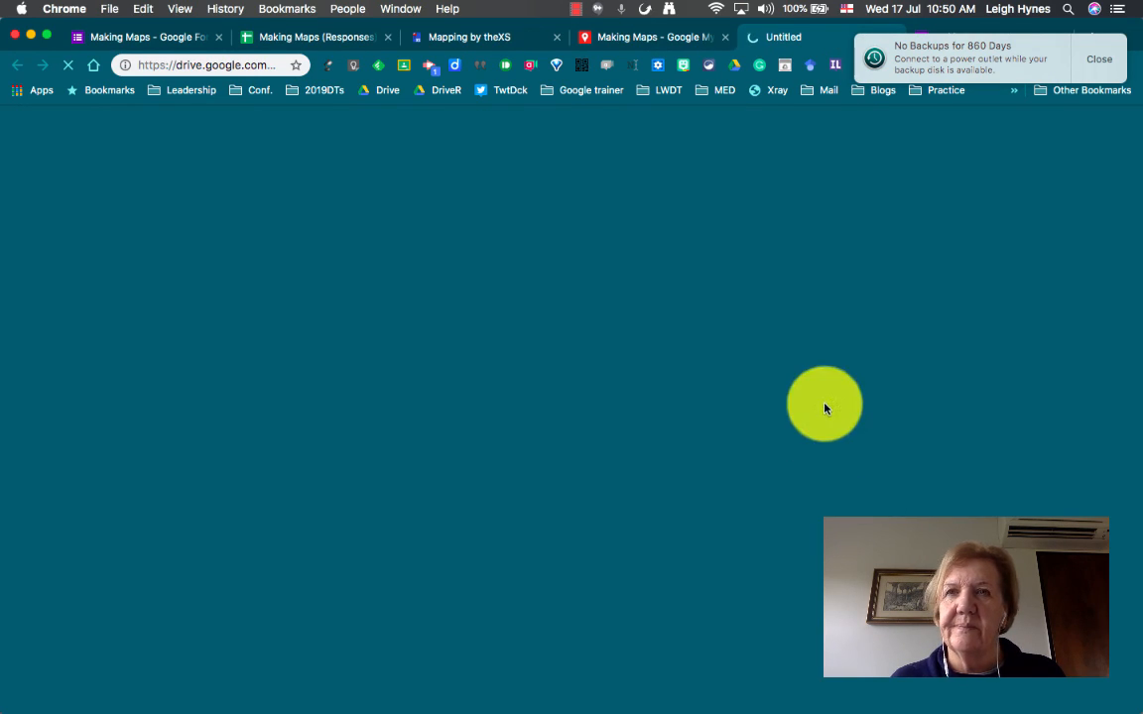